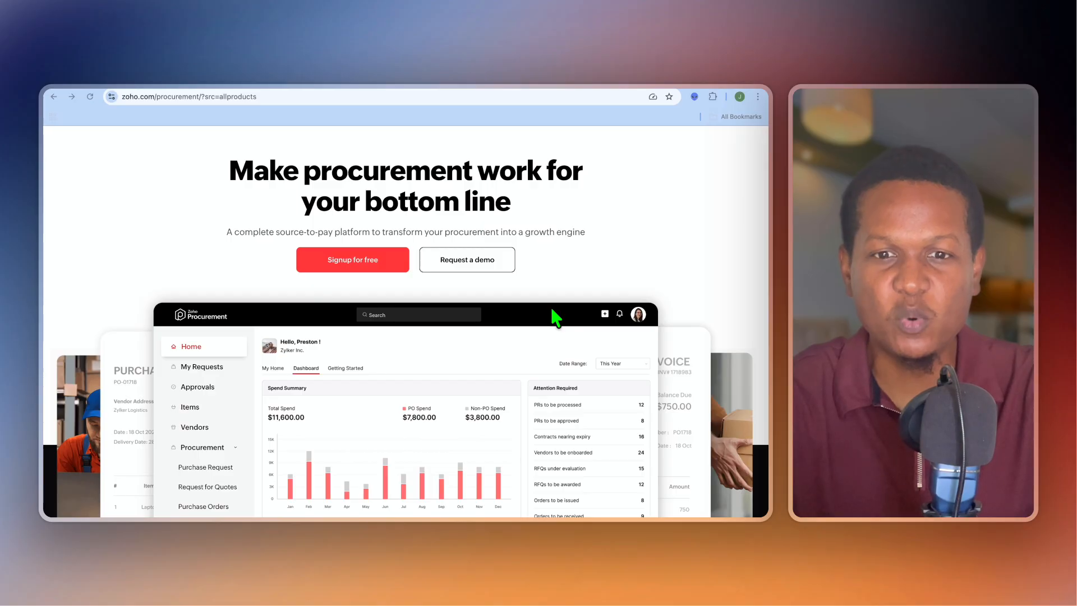
- Look over the Zoho Procurement product page and its dashboard preview
scroll(556, 317, down, 1)
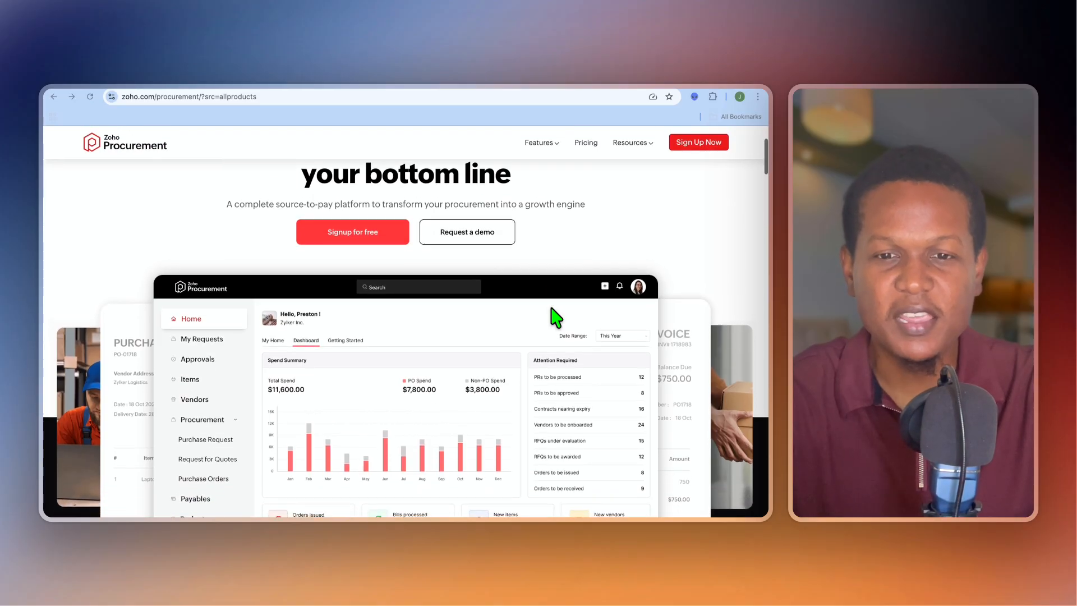
scroll(555, 318, down, 2)
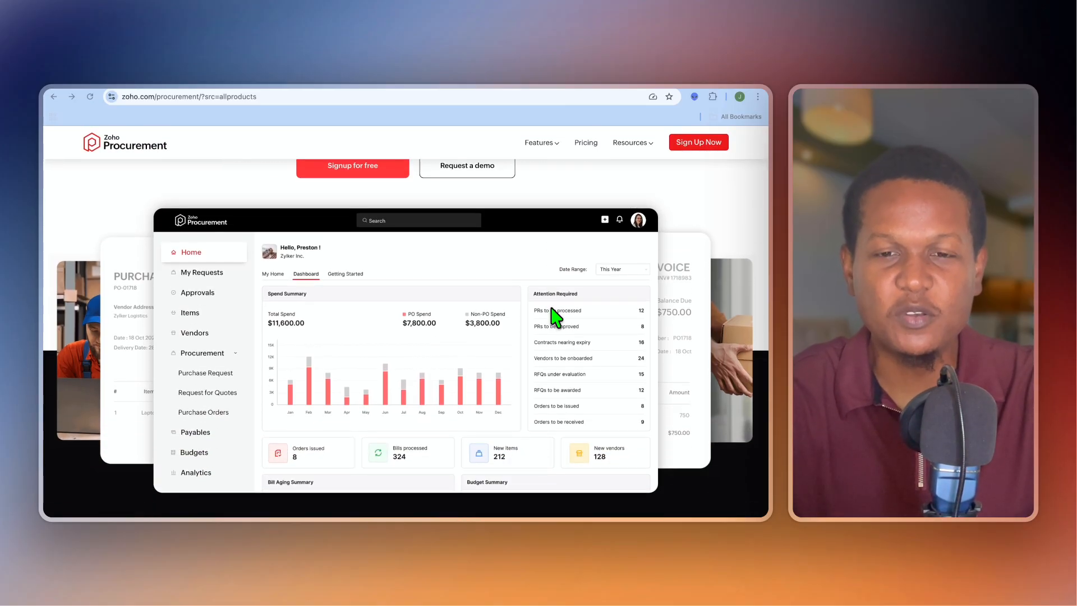
scroll(556, 317, down, 3)
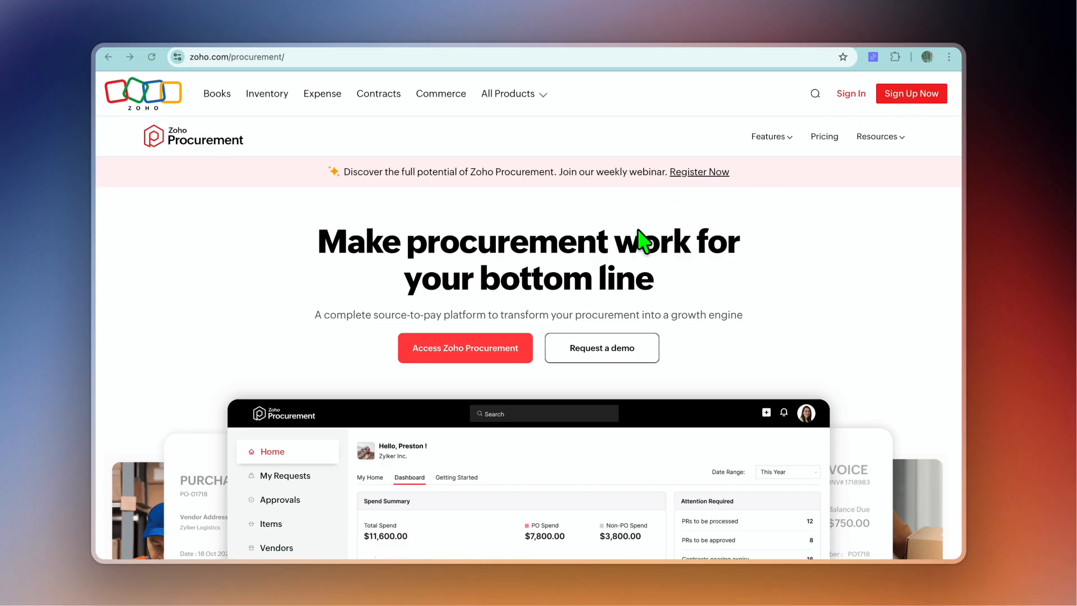
scroll(640, 238, down, 4)
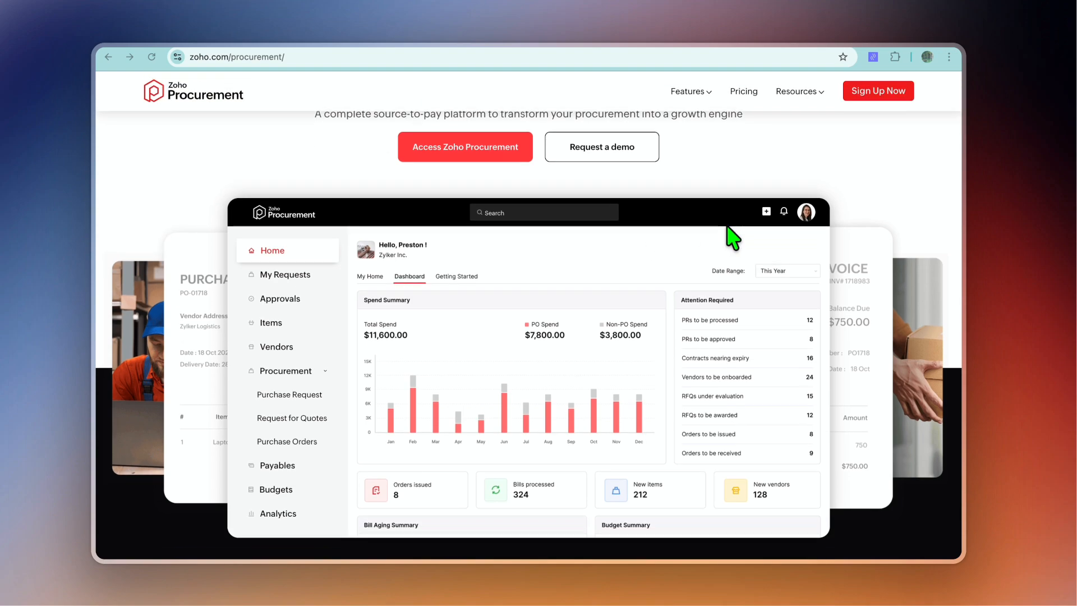
- Switch to the Procurement app and view the Locations and Branding pages in the organization settings
click(798, 37)
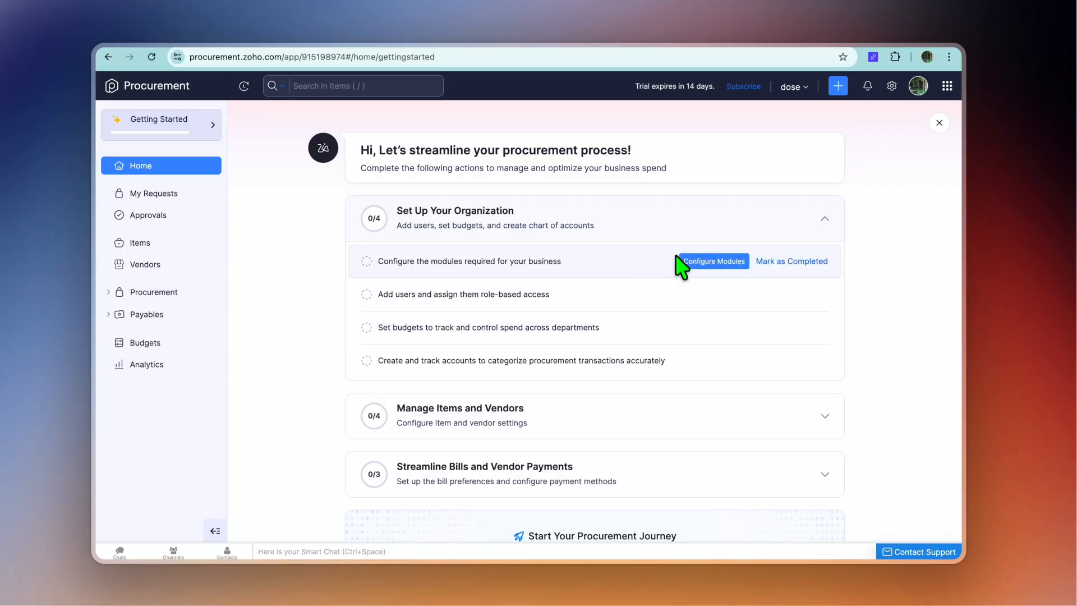
click(892, 87)
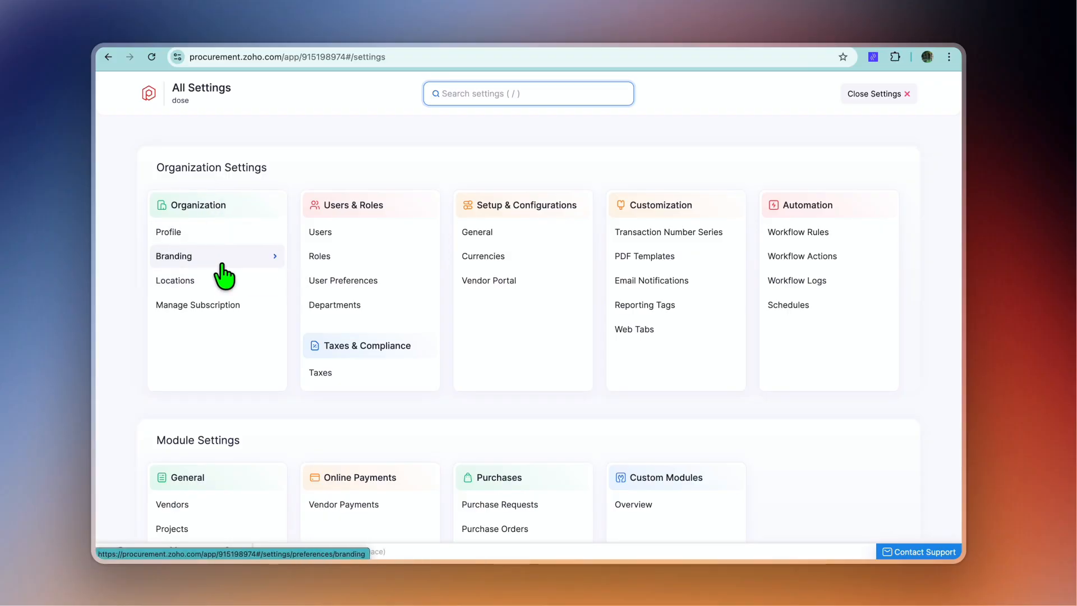
click(201, 281)
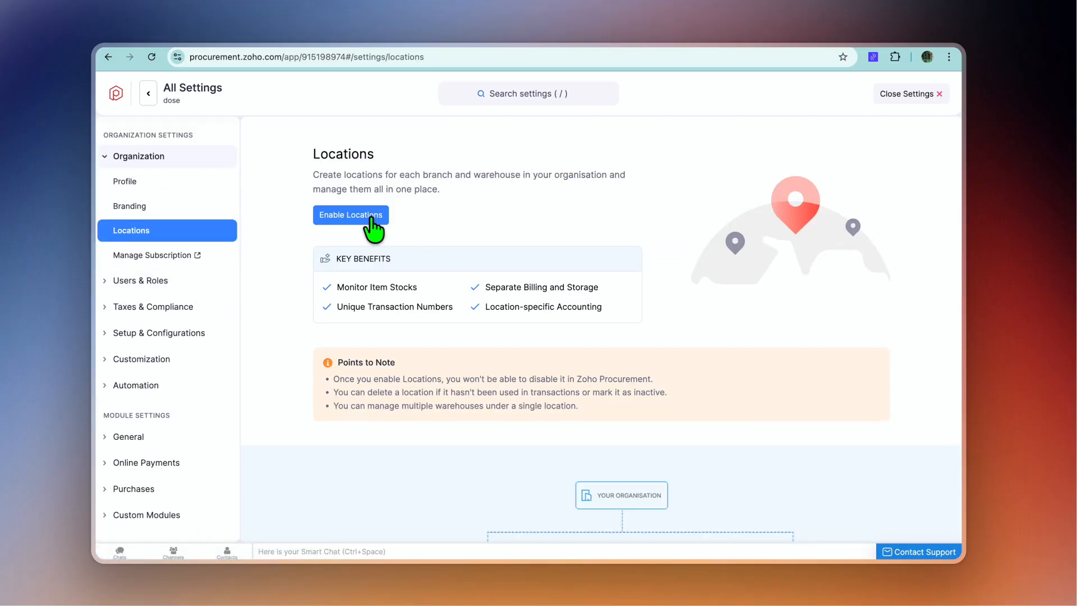
click(160, 209)
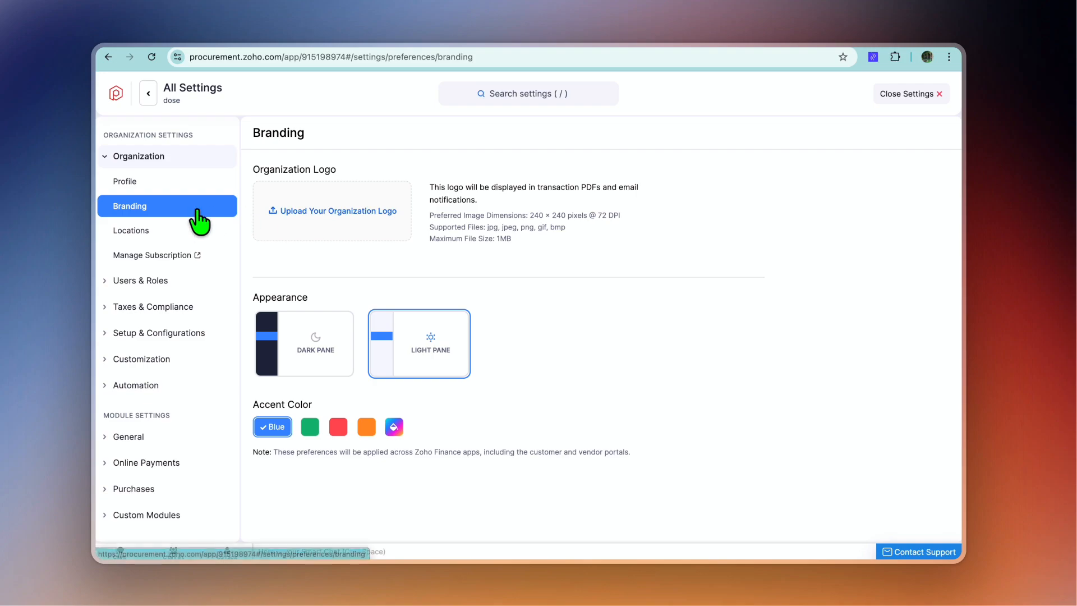
- Review the organization profile, including the name, industry, location, address and primary contact fields
click(158, 183)
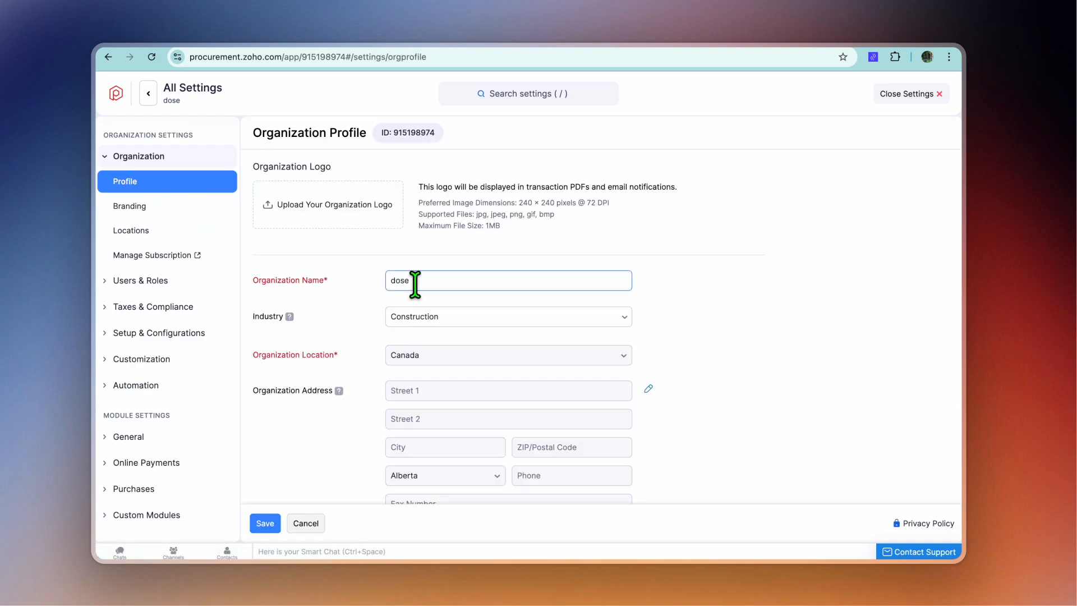
scroll(407, 362, down, 1)
scroll(405, 354, down, 4)
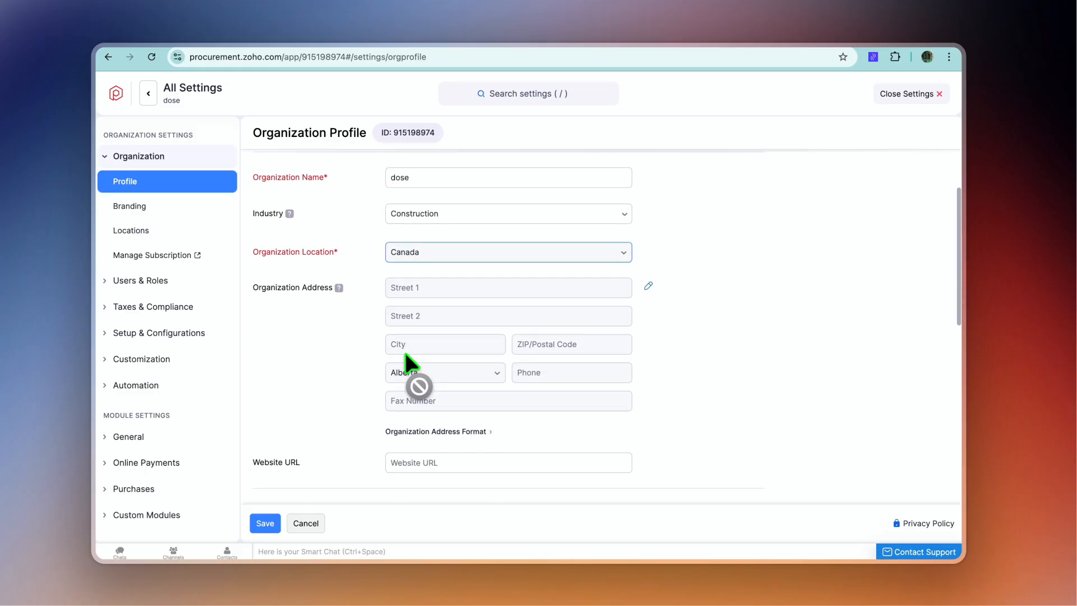
scroll(410, 357, down, 6)
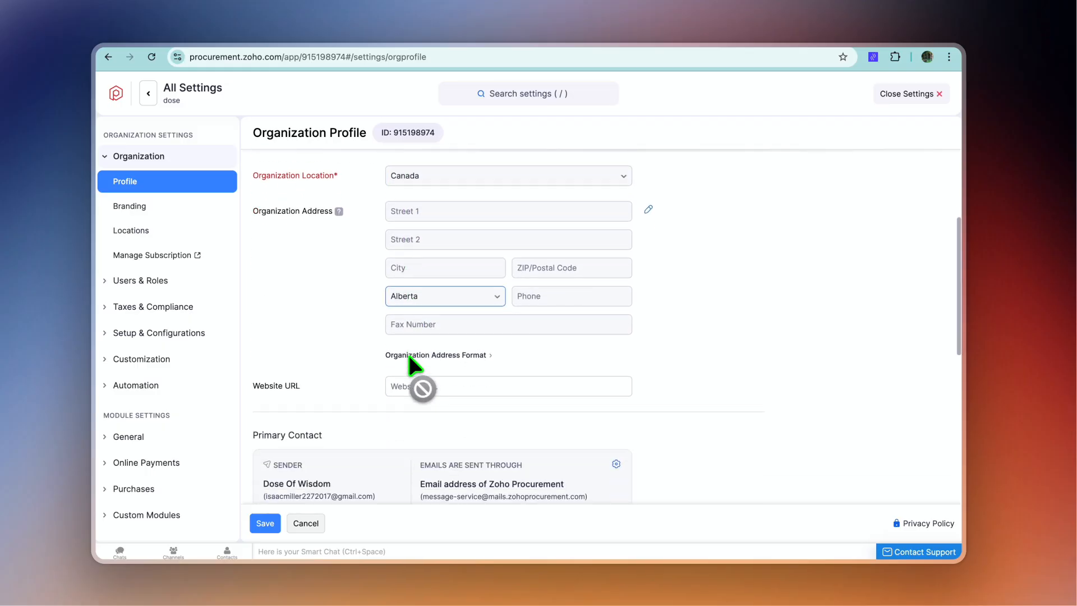
scroll(414, 365, up, 4)
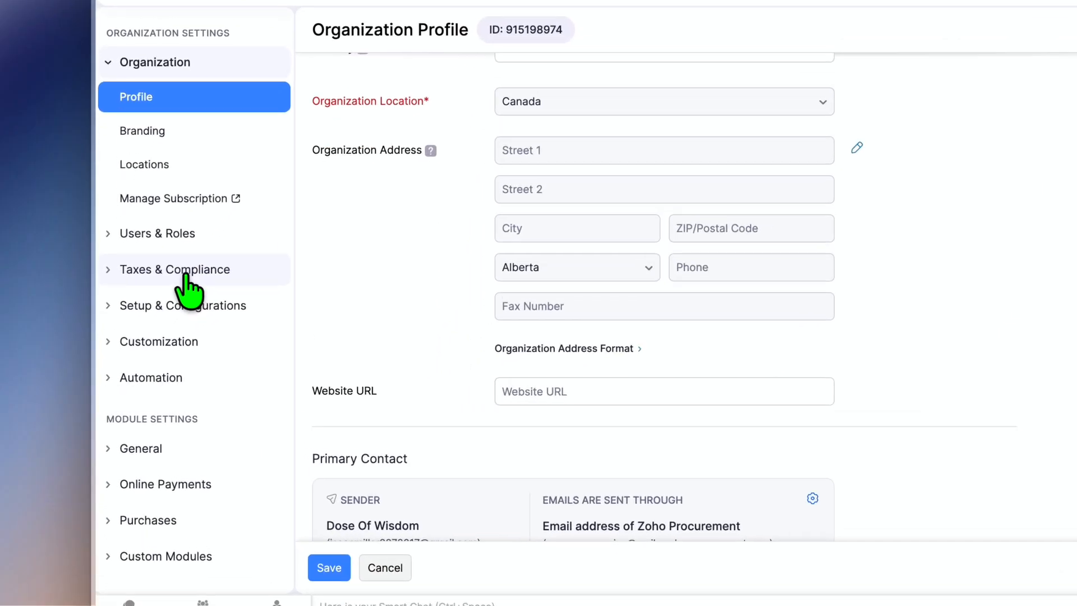
- Open the list of all users in the Users & Roles settings
click(169, 307)
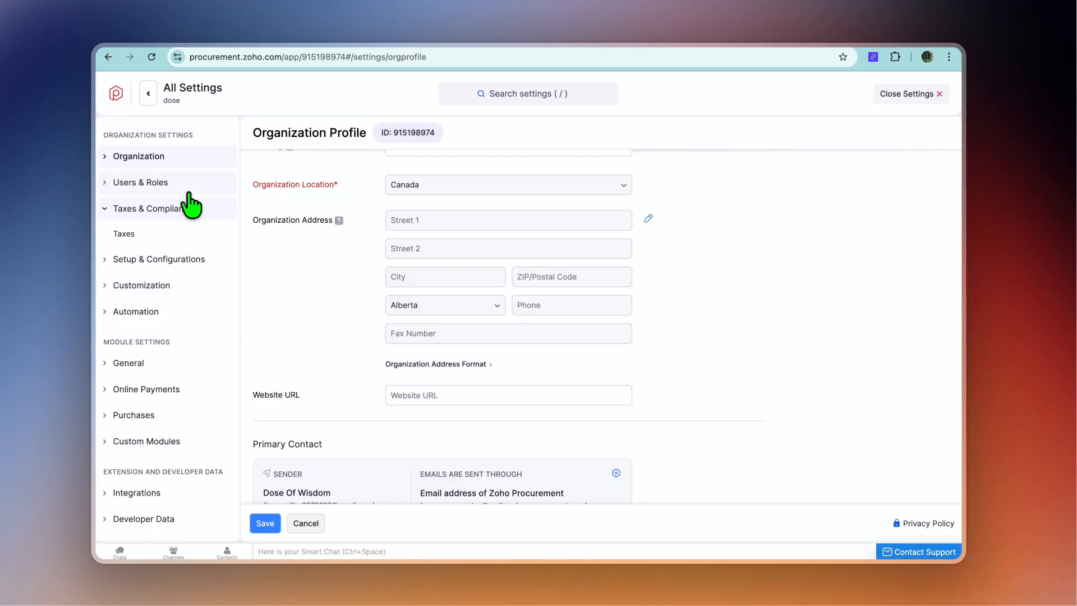
click(189, 190)
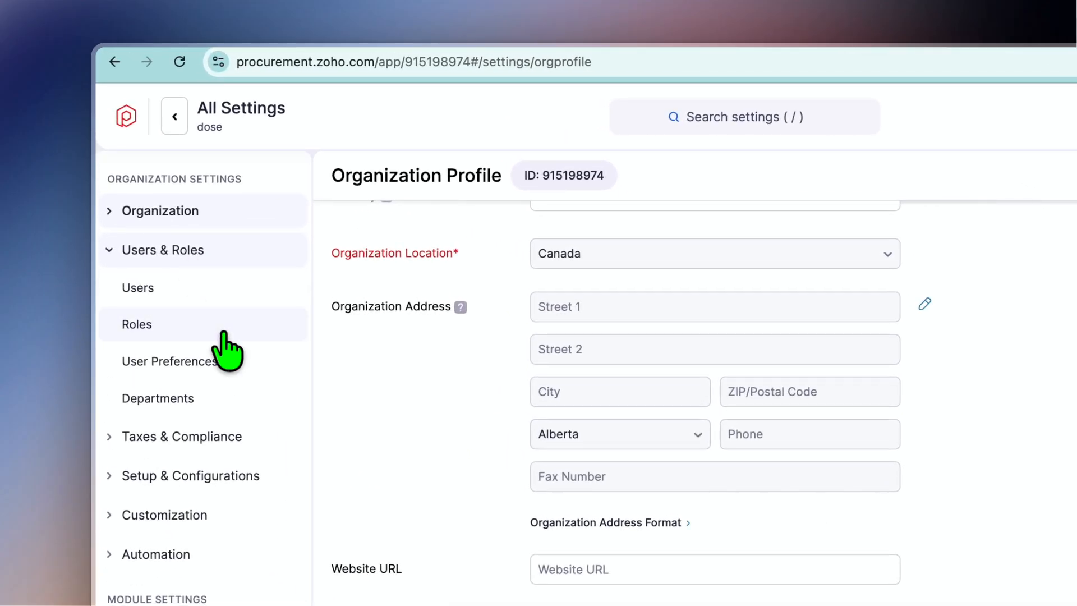
click(170, 298)
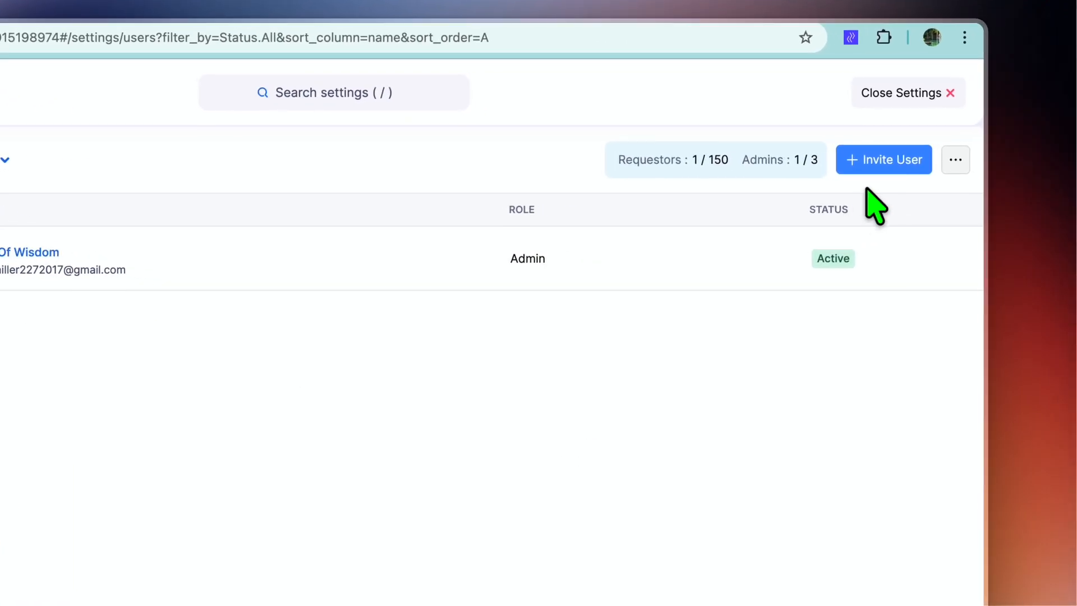
- Open the form for inviting a user, view the selectable roles and leave the form without saving
click(858, 163)
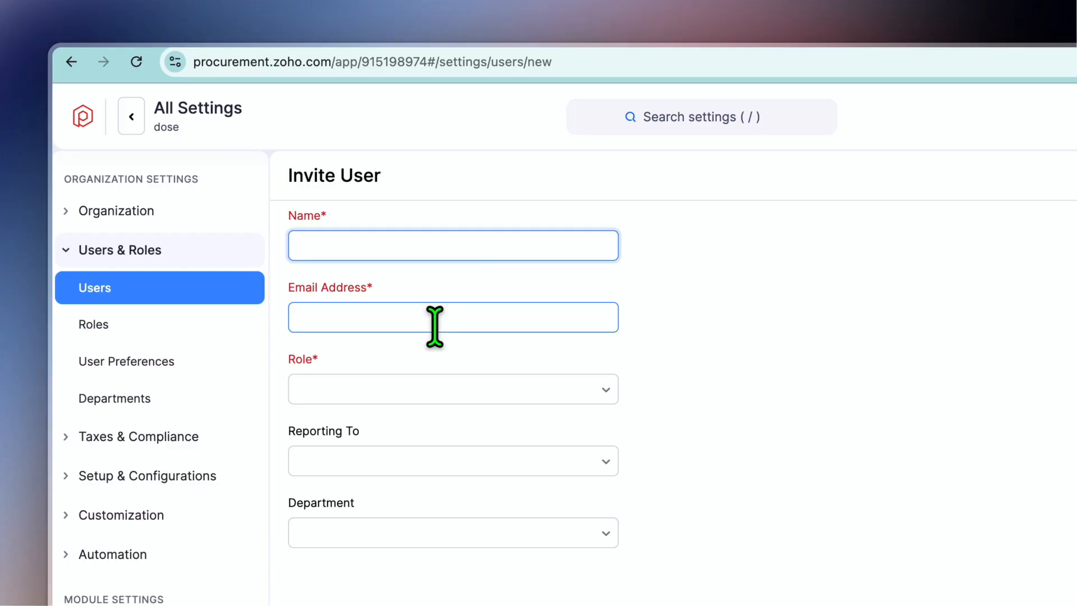
click(479, 387)
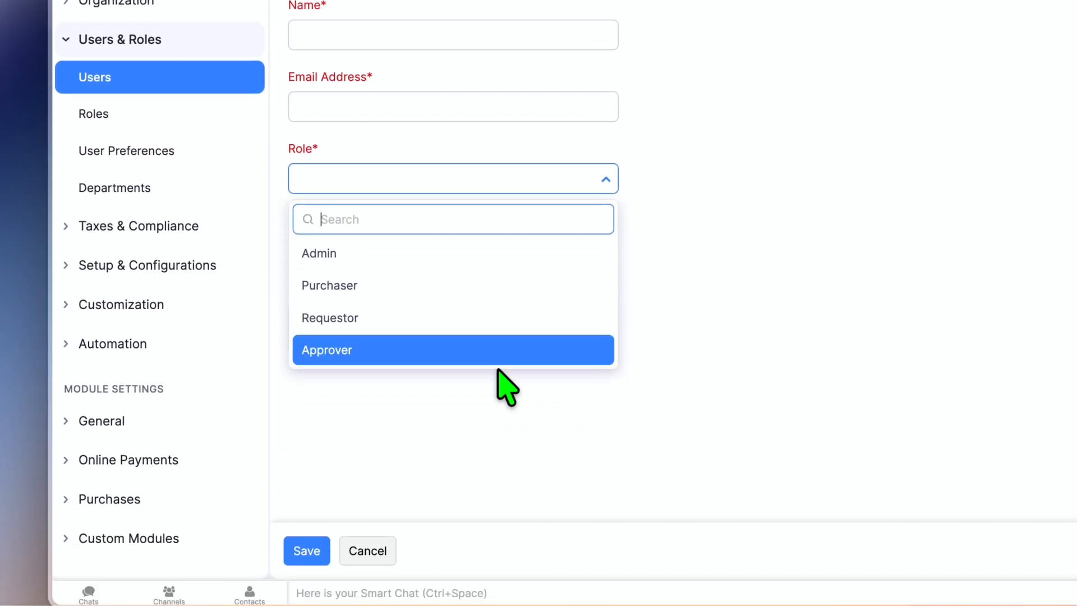
click(632, 411)
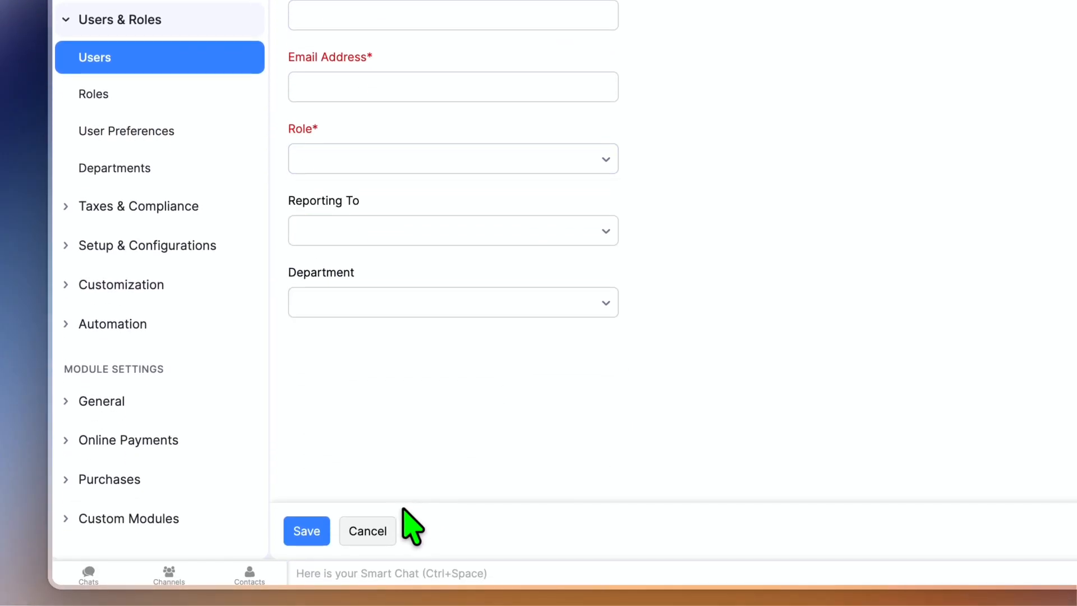
click(382, 531)
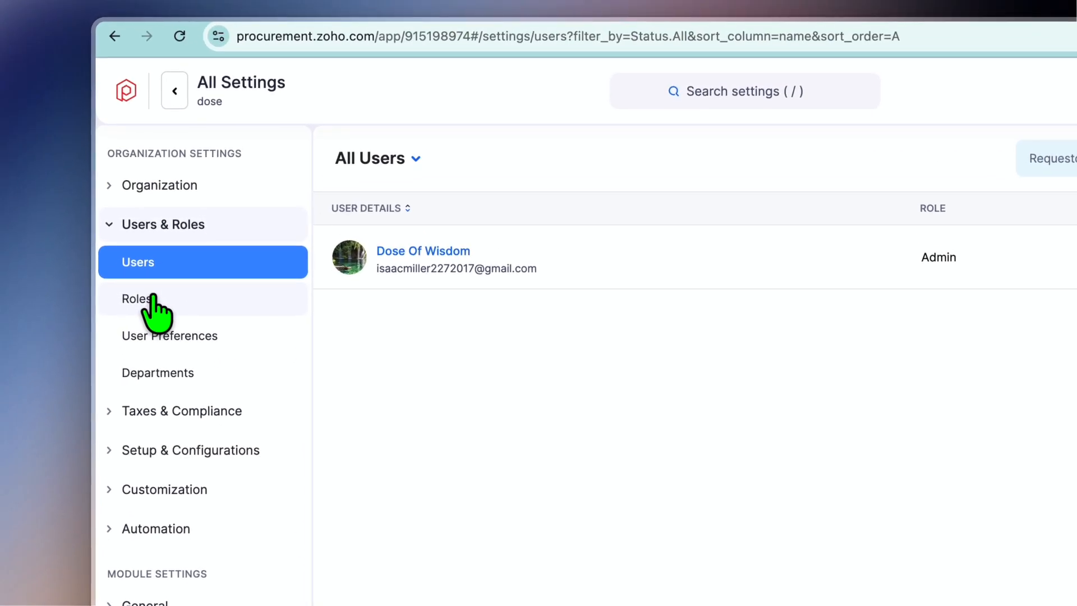
- View the existing roles, examine the permission options for a new role and leave the form without saving
click(153, 303)
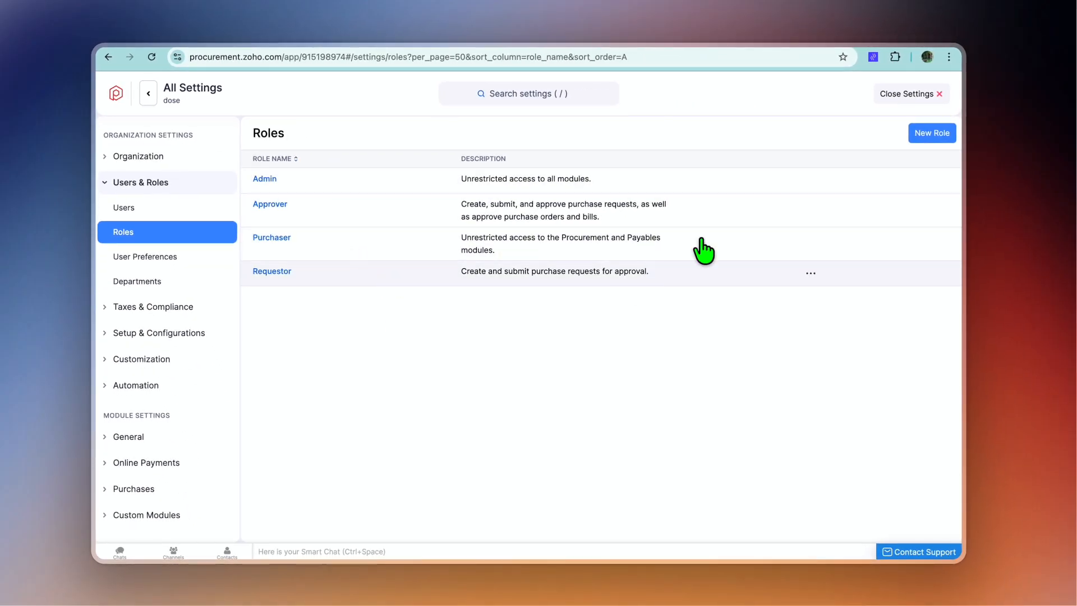
click(931, 134)
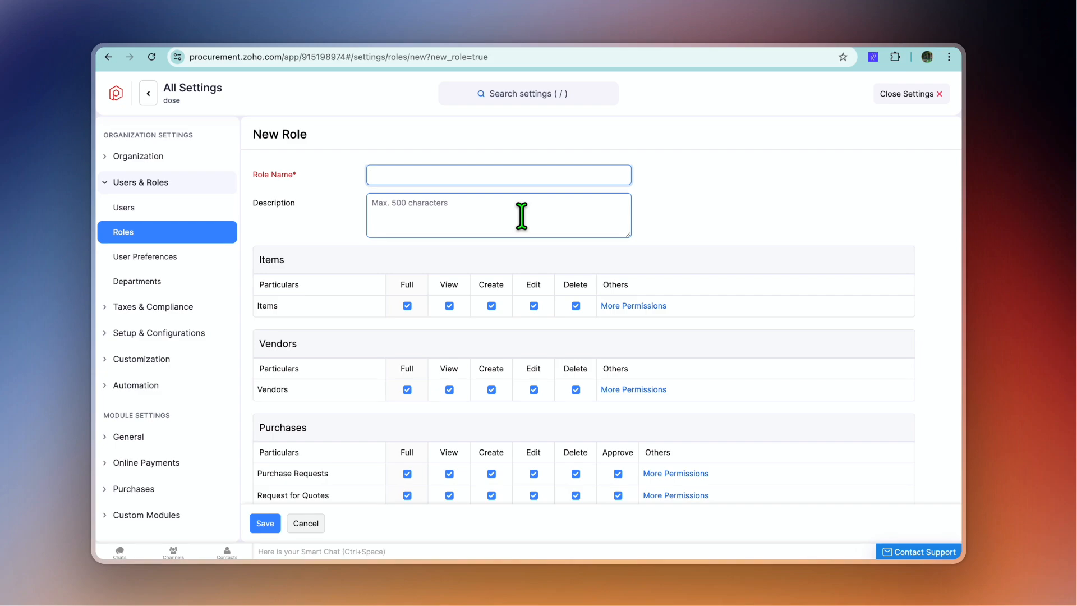
scroll(553, 328, down, 3)
scroll(553, 329, down, 10)
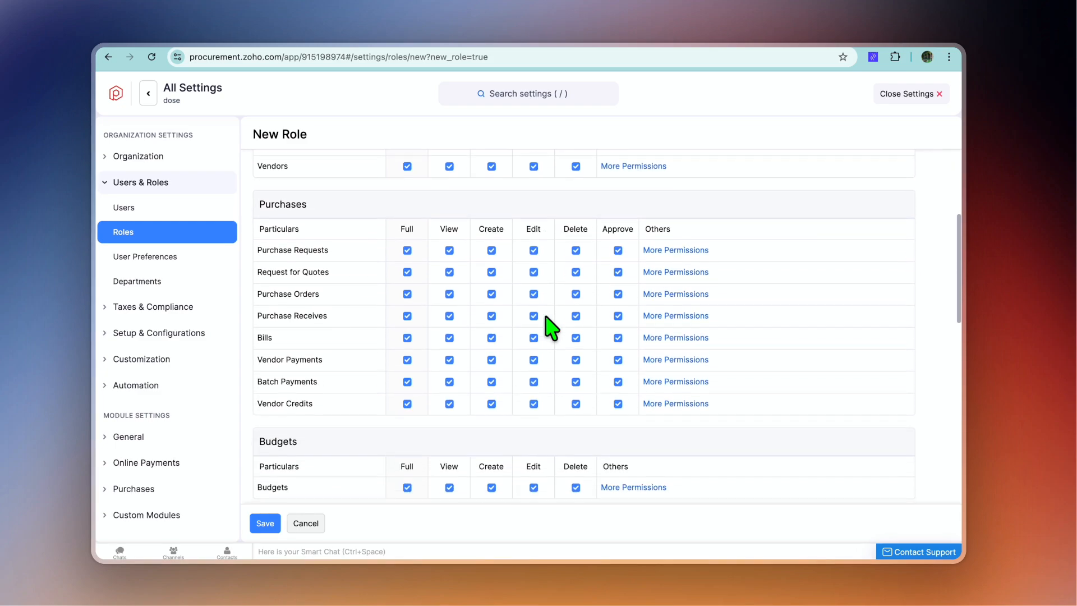
scroll(553, 329, up, 15)
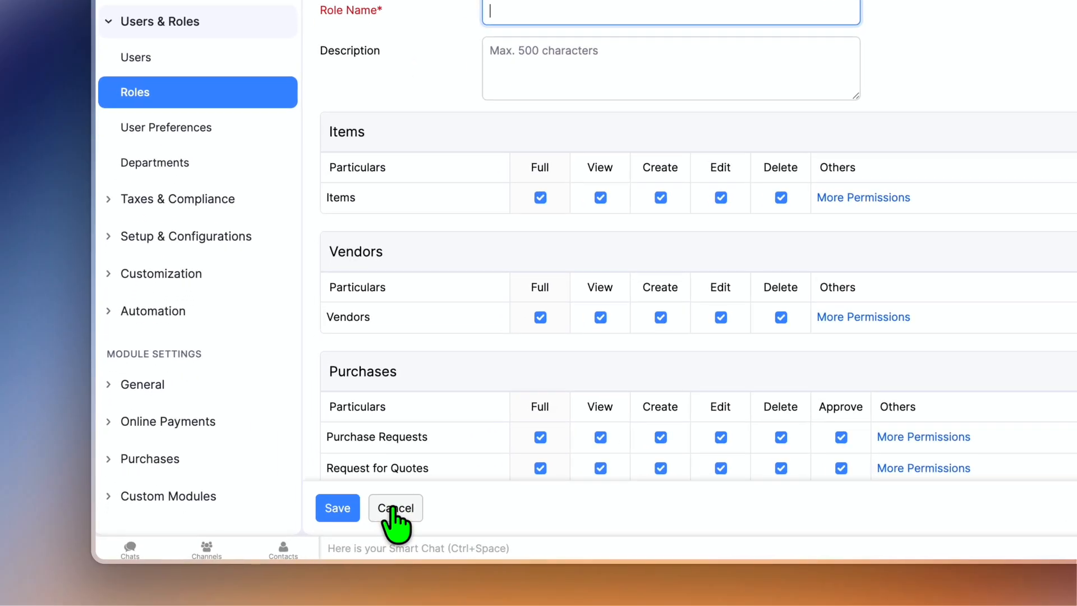
click(303, 525)
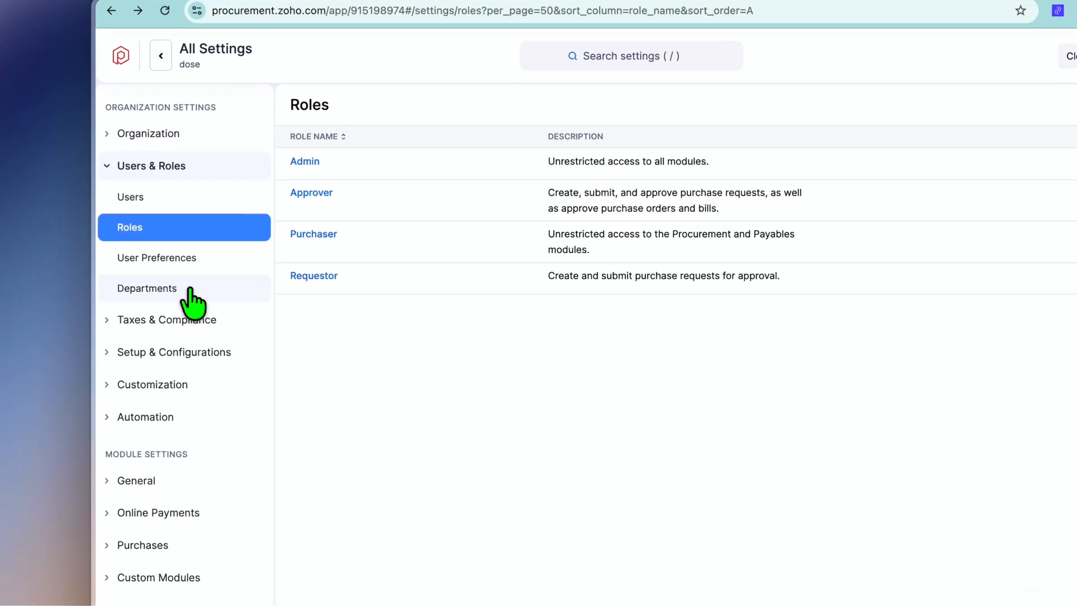
- View the departments, examine the new department form with its department head choices, and close it without saving
click(168, 283)
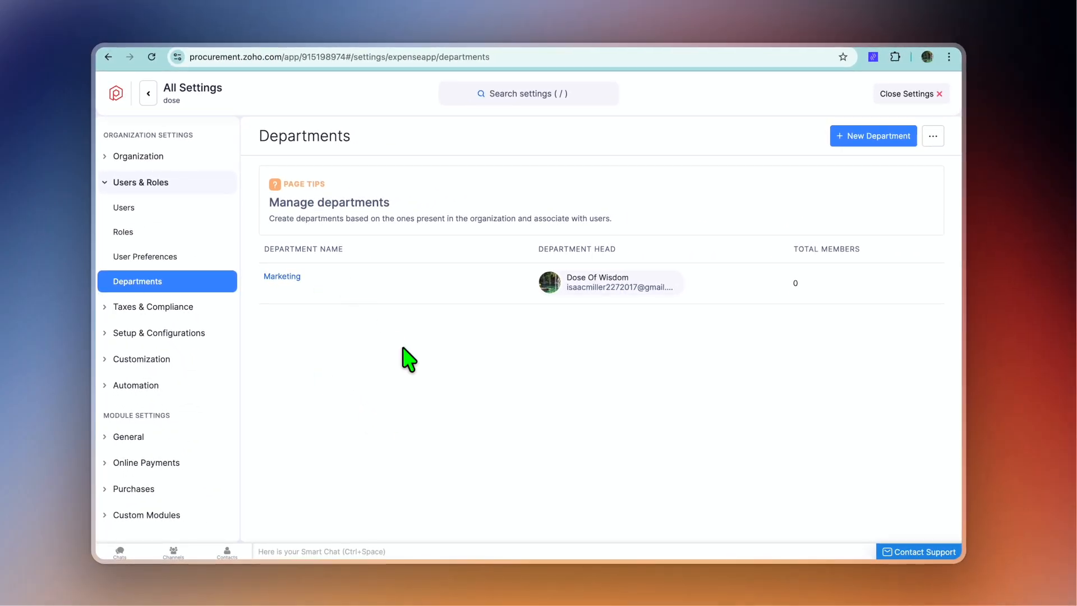
click(852, 143)
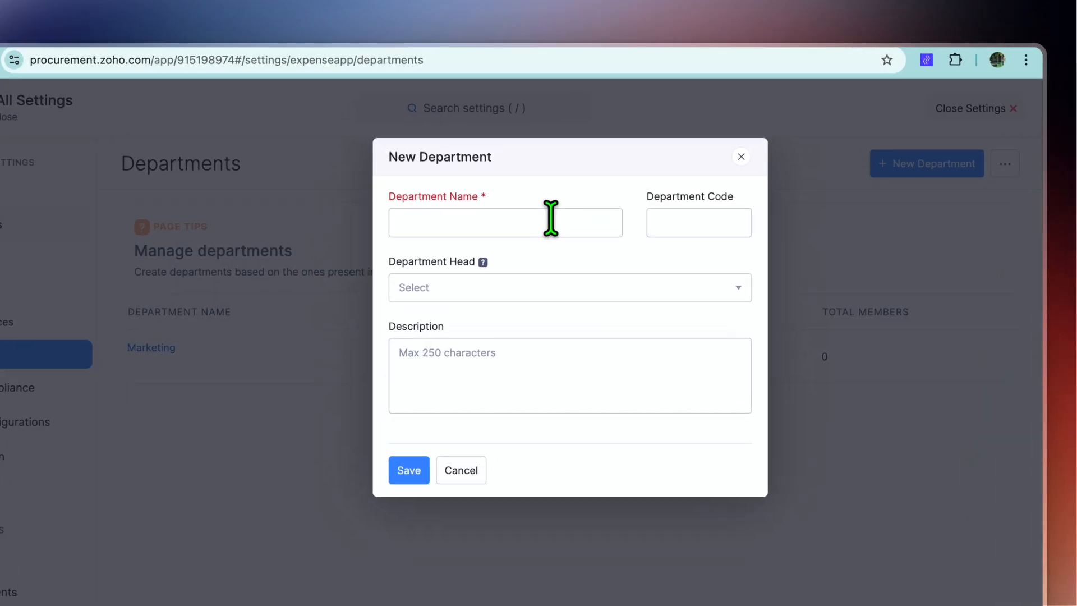
click(587, 179)
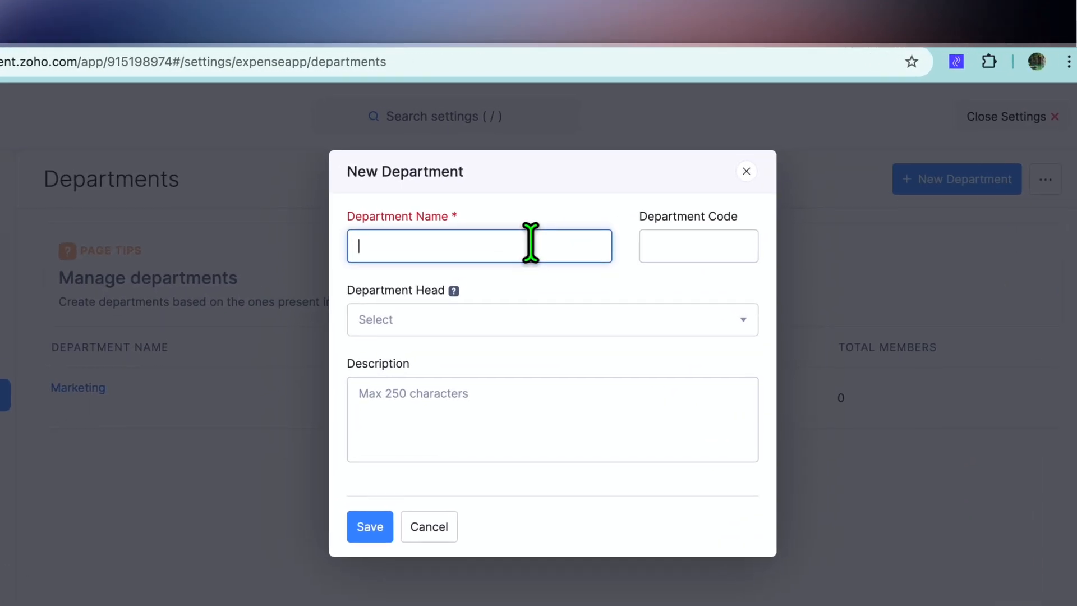
click(580, 318)
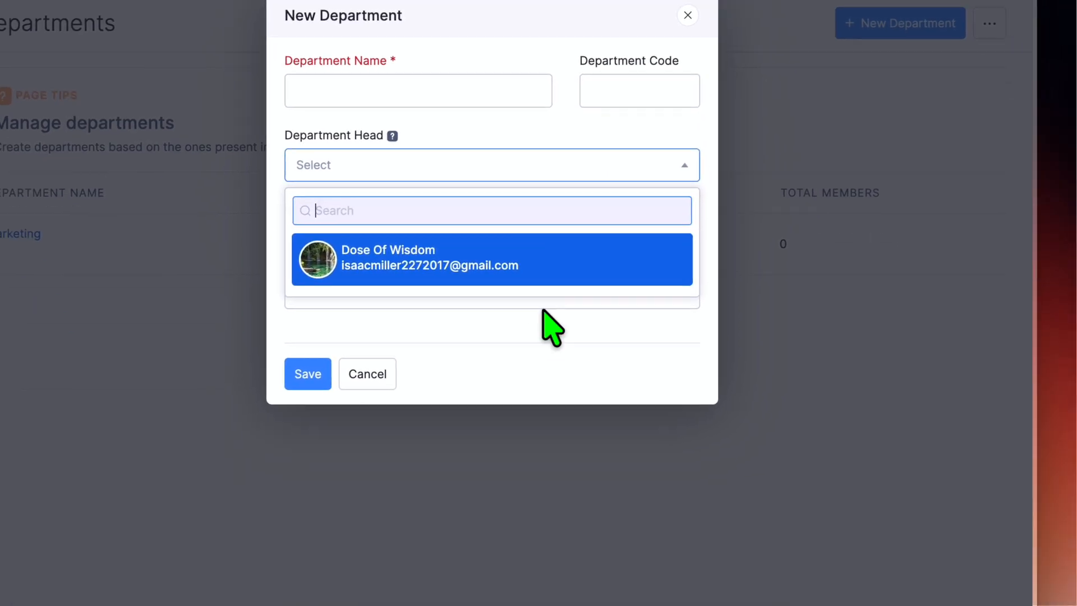
click(550, 330)
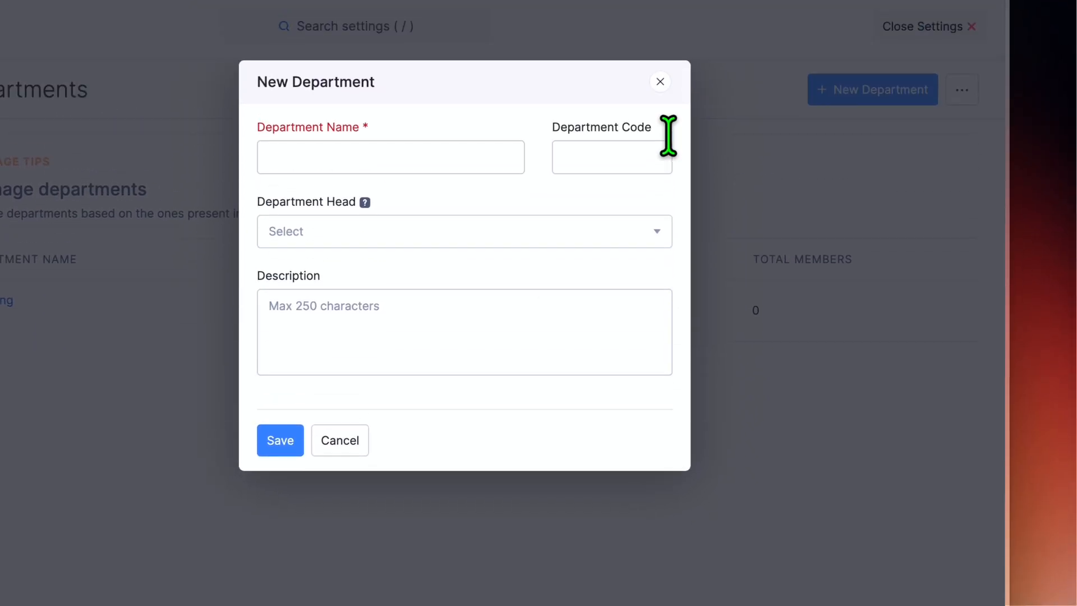
click(661, 69)
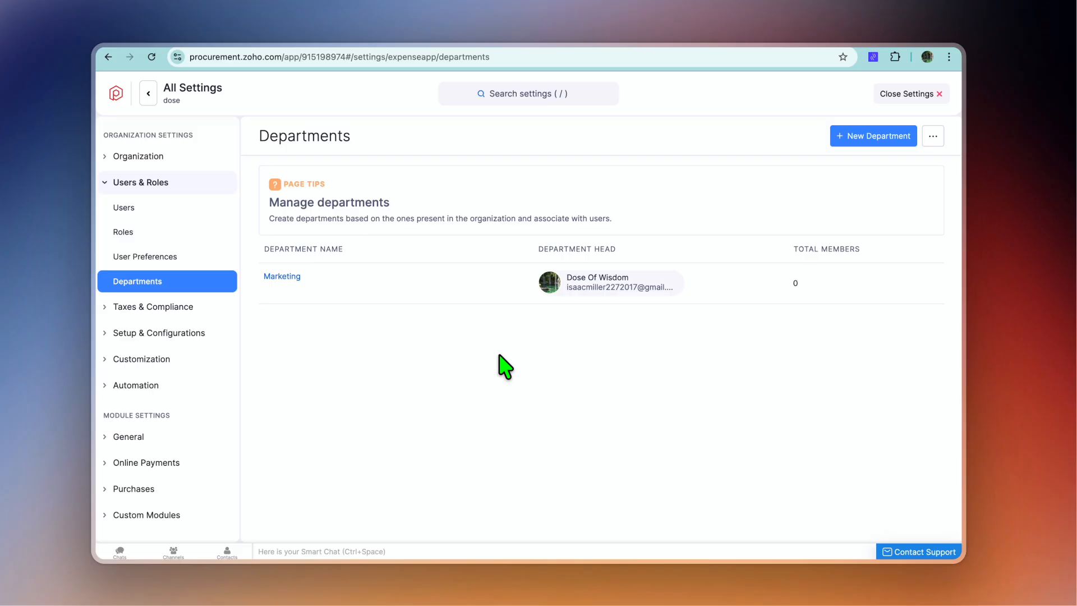
- Leave the settings, start a new vendor and enter the primary contact's first and last name
click(942, 93)
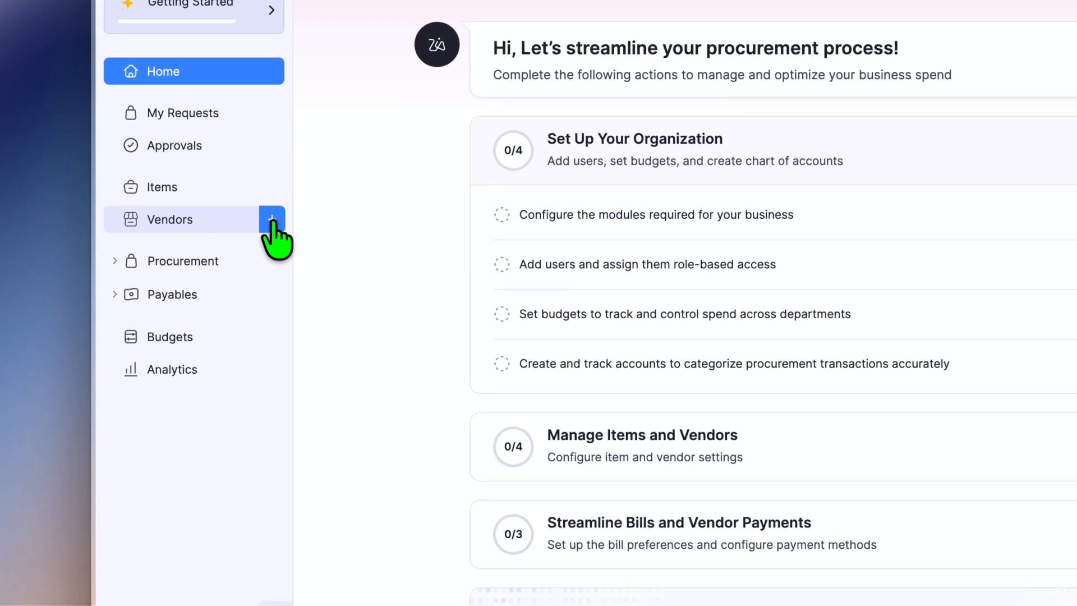
click(272, 220)
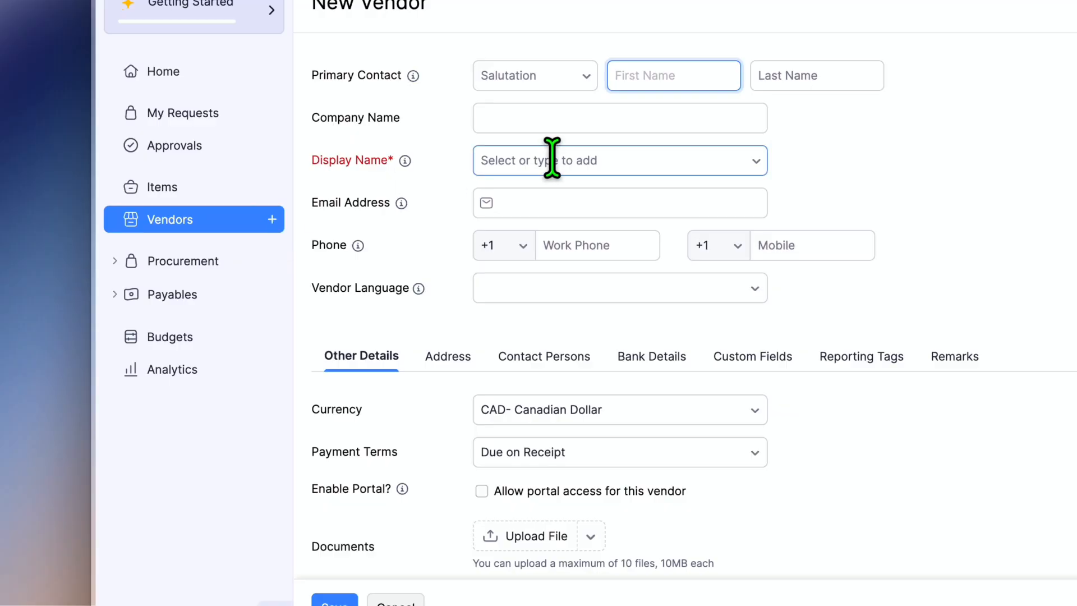
click(570, 115)
click(627, 84)
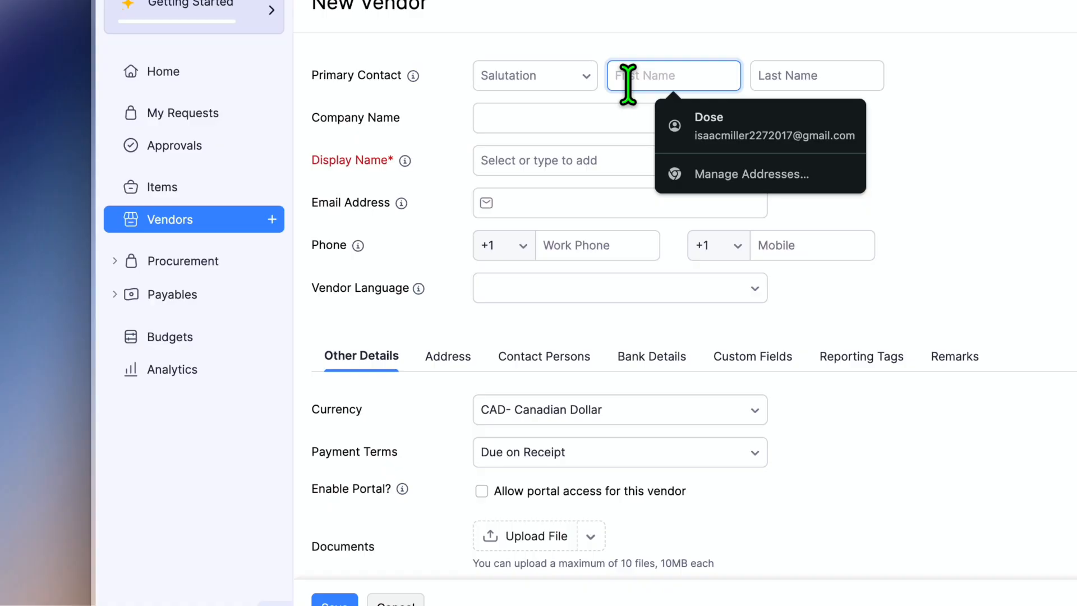
text(omar)
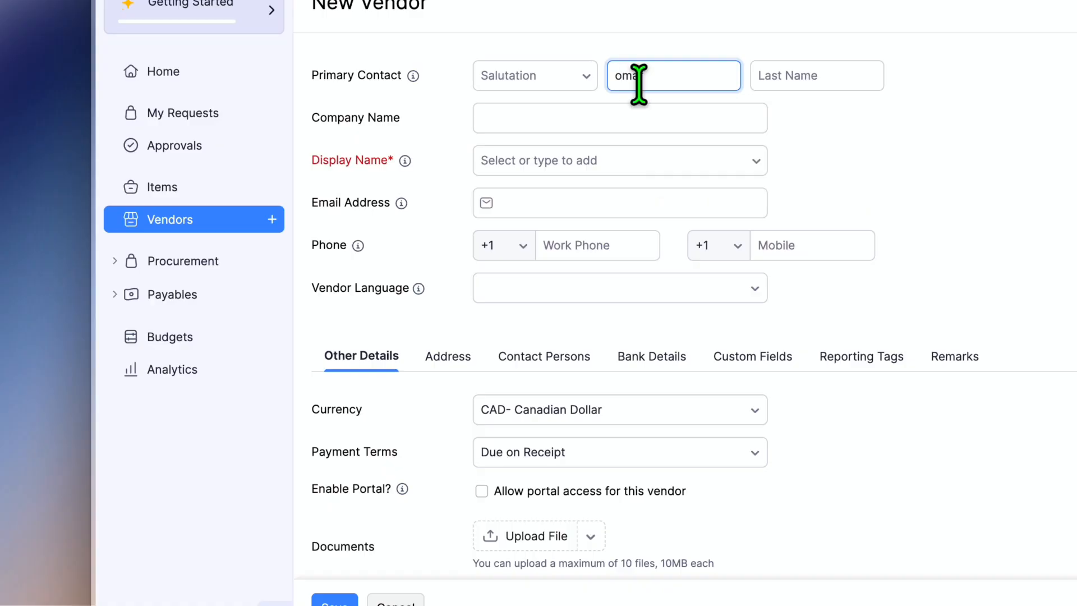
click(829, 74)
text(test)
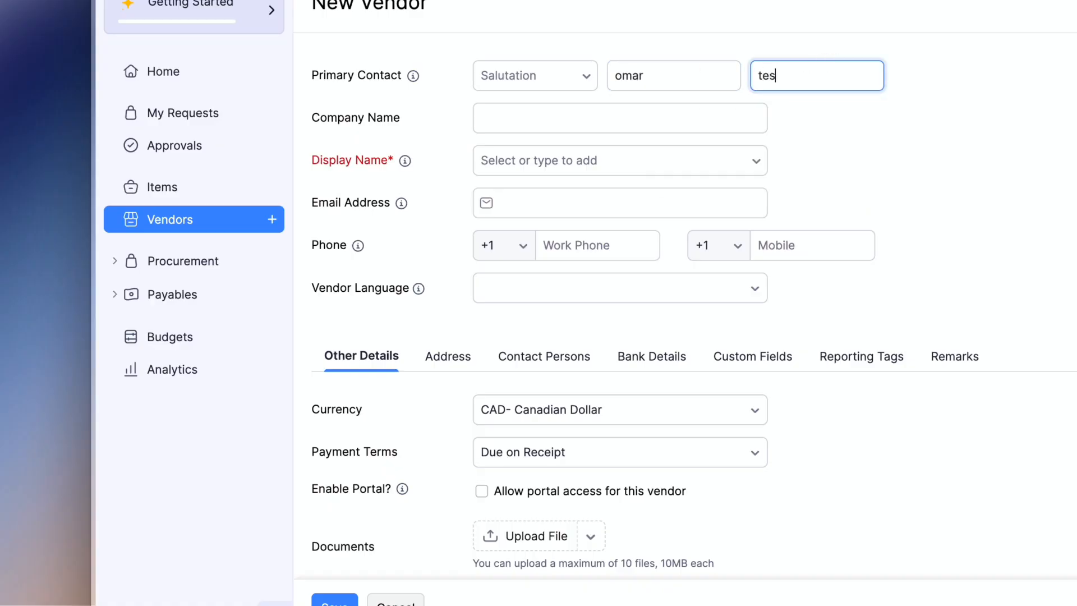
- Set the contact's salutation to Mr. and enter "test com" as the company name, keeping it as the display name
click(564, 78)
click(542, 115)
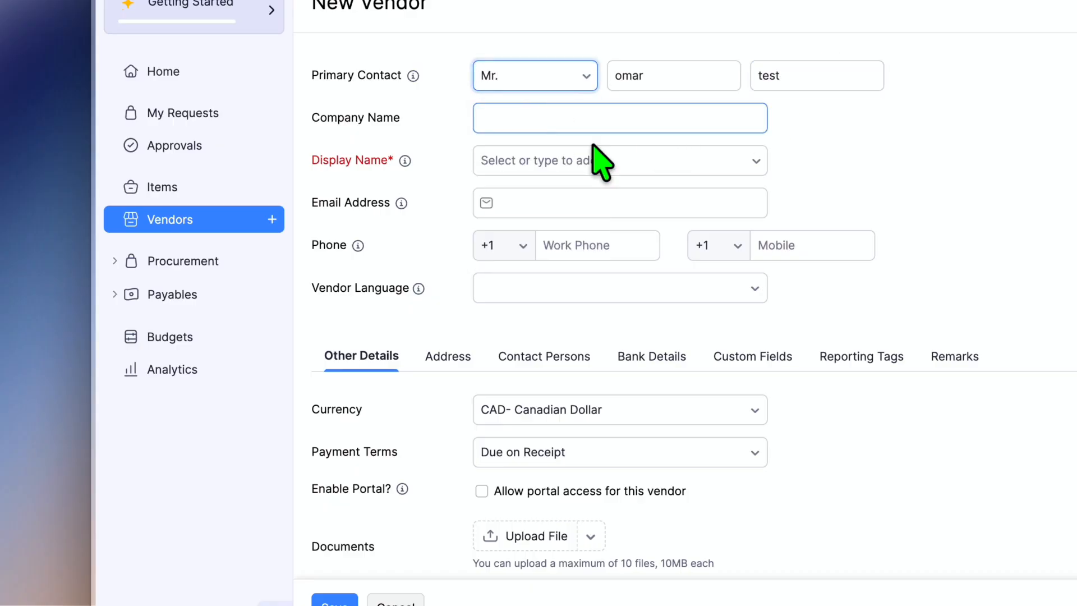
click(570, 109)
text(test com)
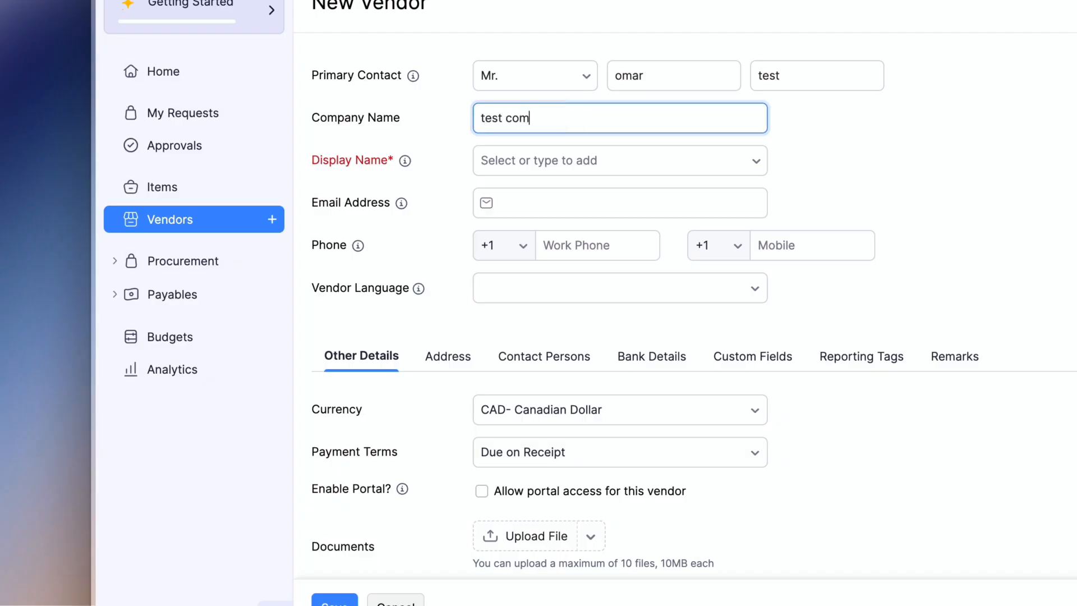
click(584, 162)
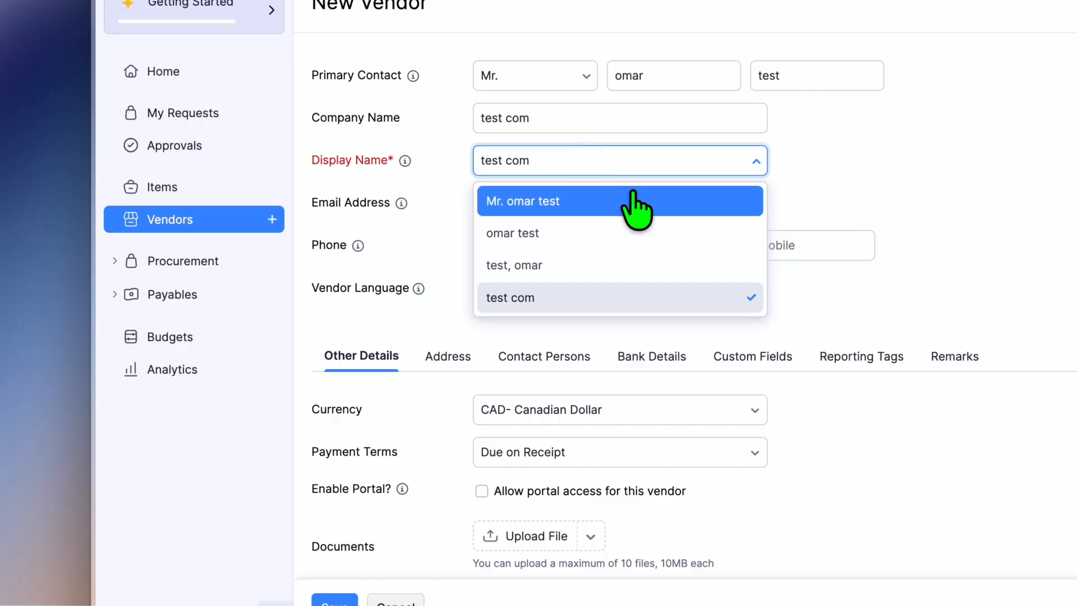
click(582, 201)
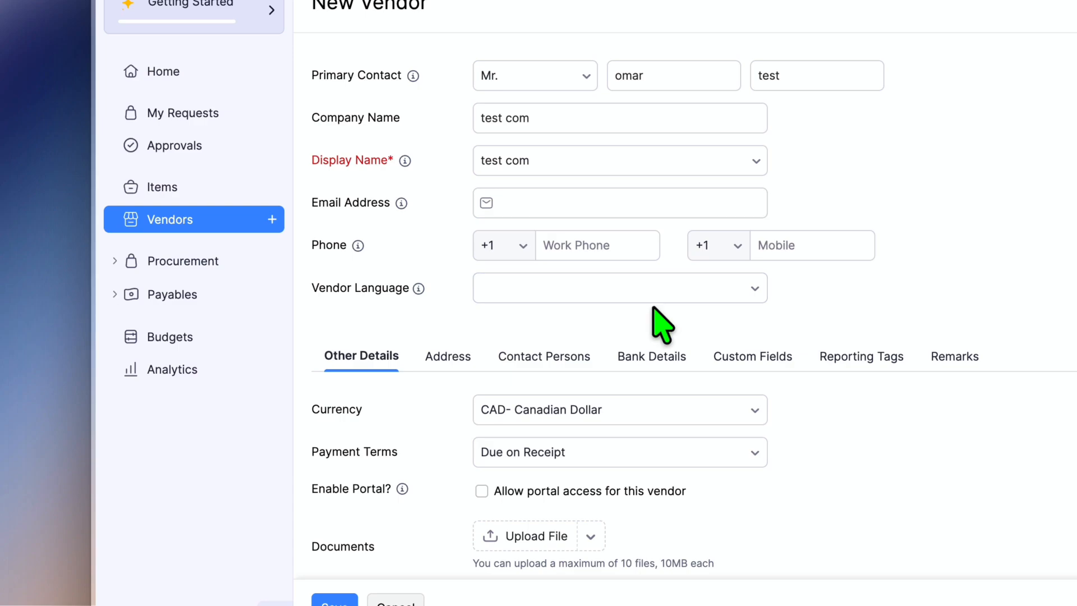
- Set the vendor language to English and save the vendor
click(667, 289)
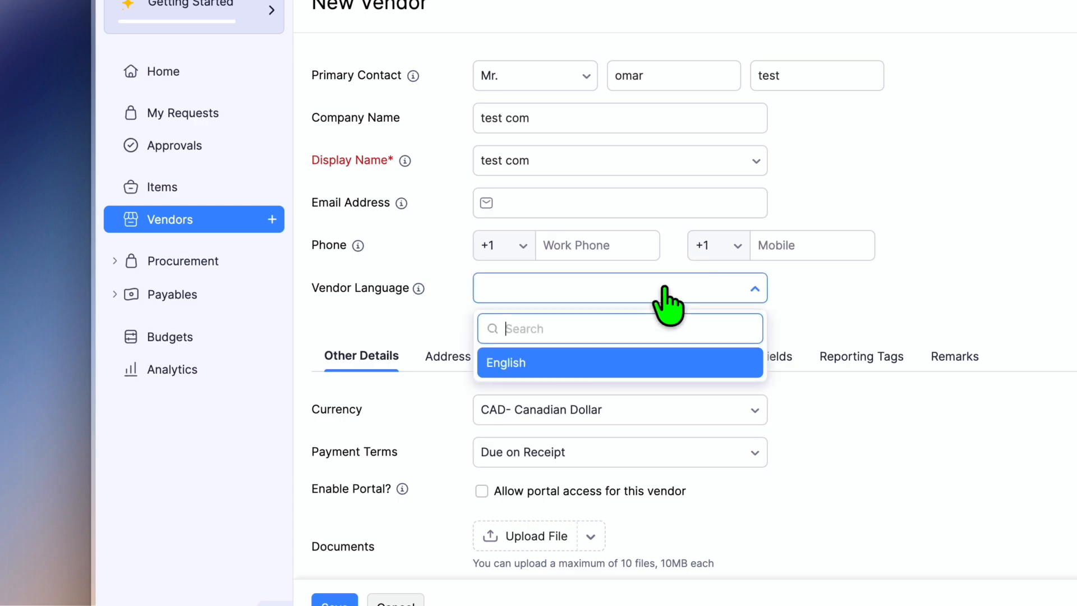
click(644, 365)
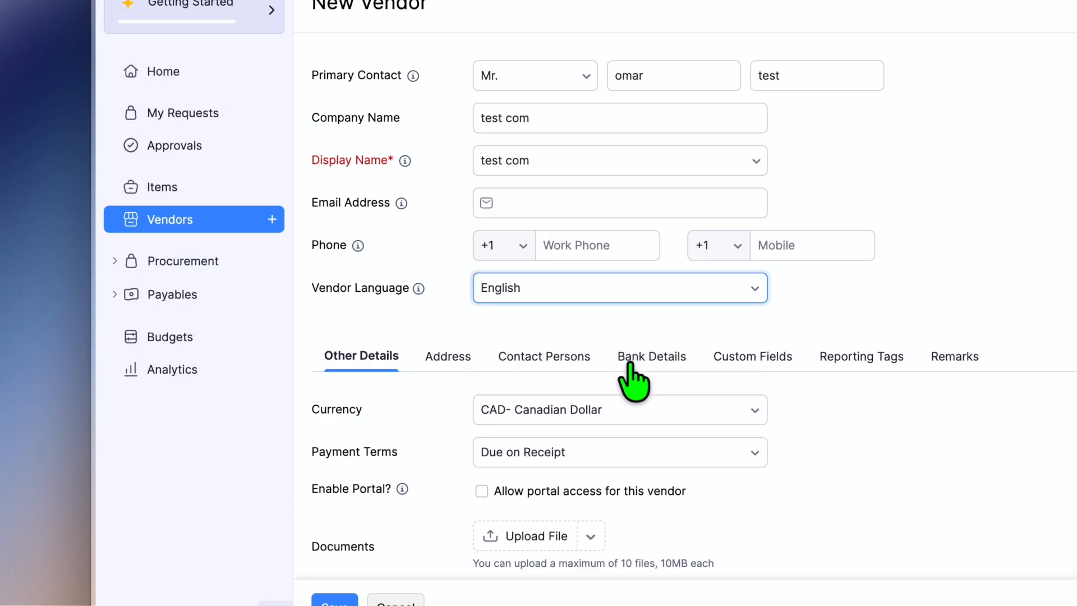
scroll(635, 382, down, 3)
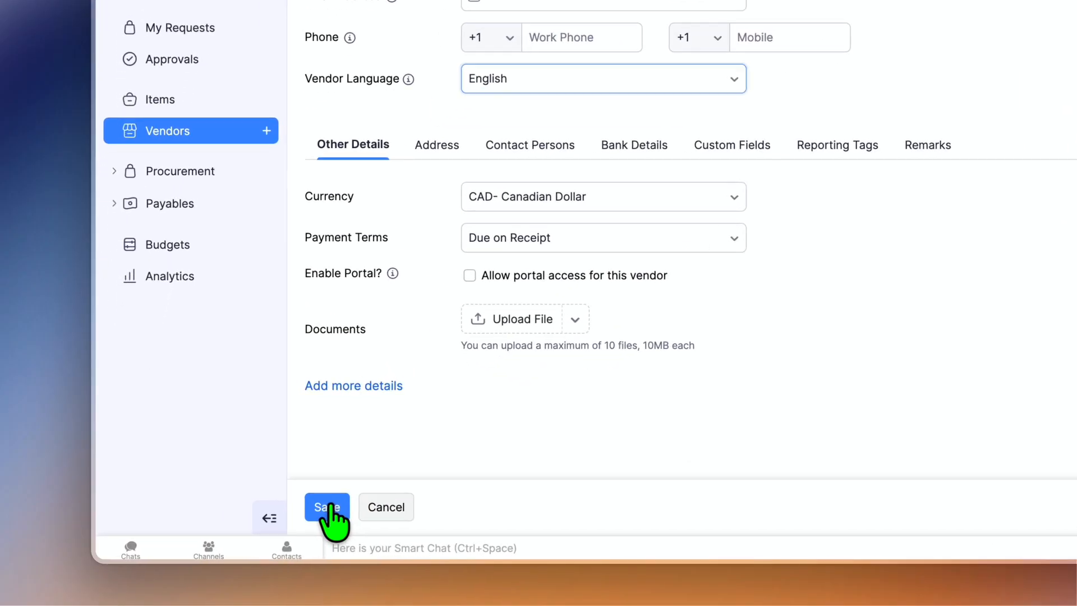
click(256, 523)
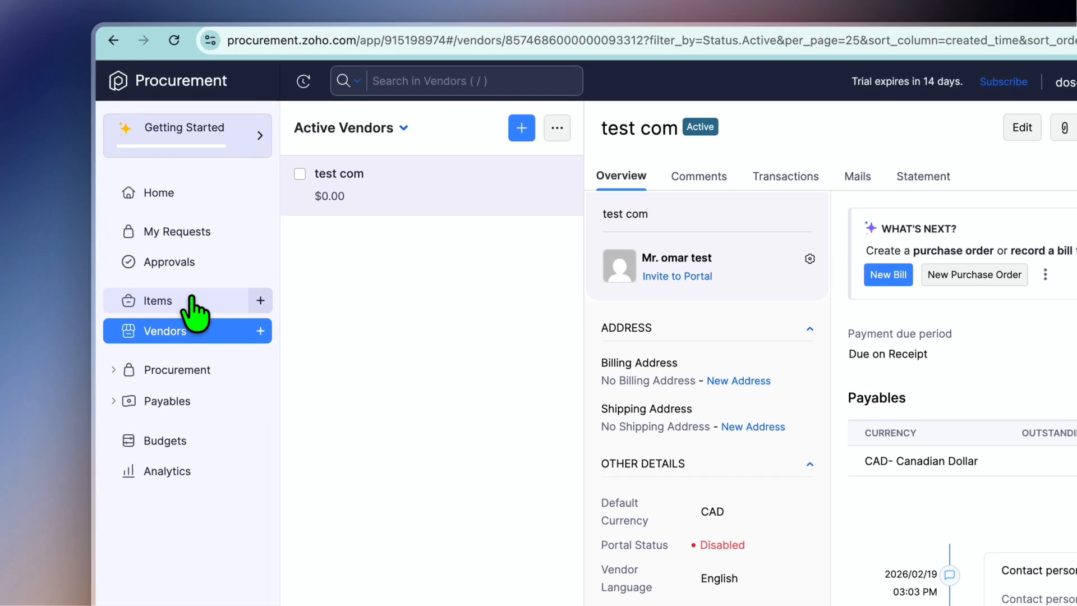
- Start a new item and name it "test"
click(167, 243)
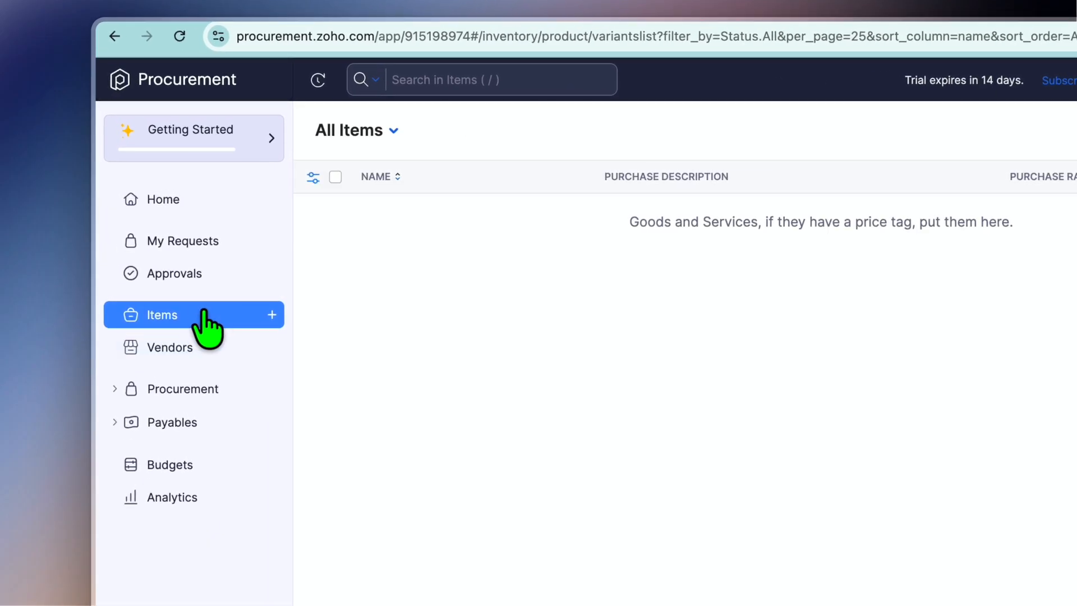
click(272, 316)
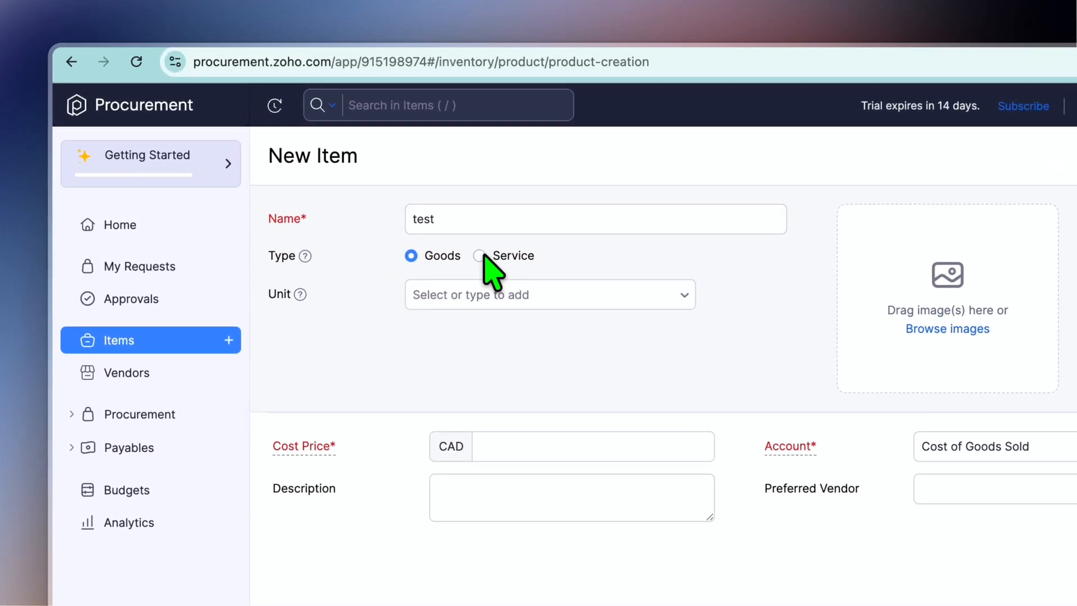
click(381, 186)
- Switch the item type to Service and view the available units without choosing one
click(490, 293)
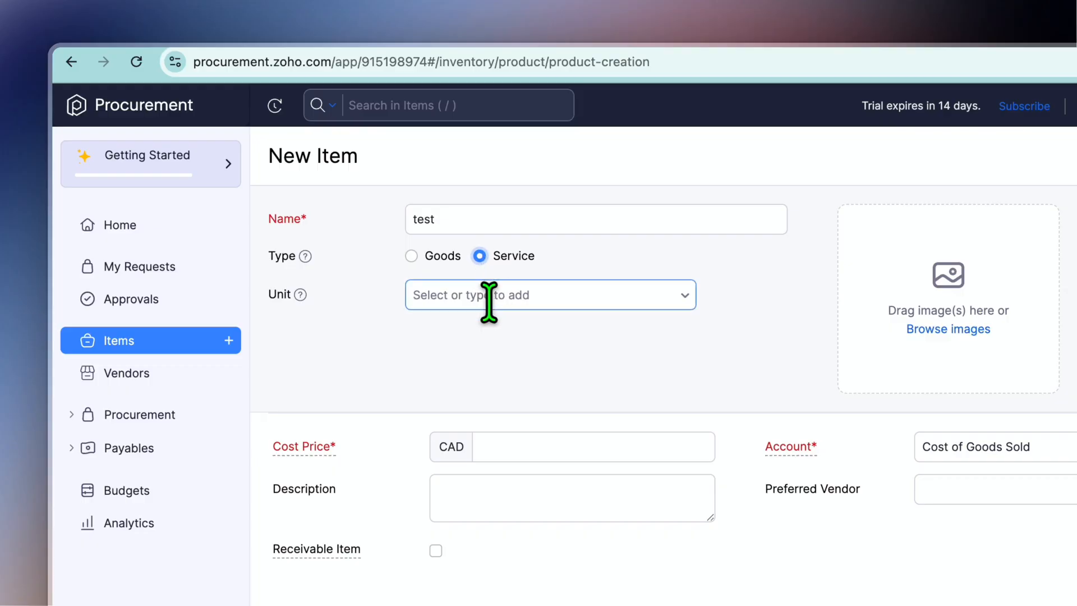
click(489, 295)
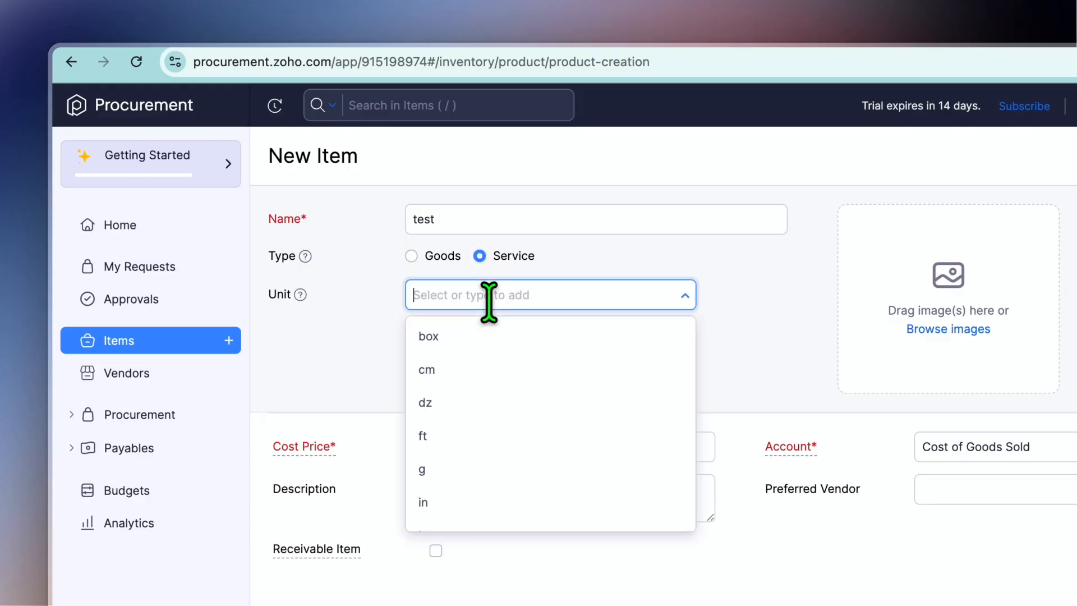
click(418, 254)
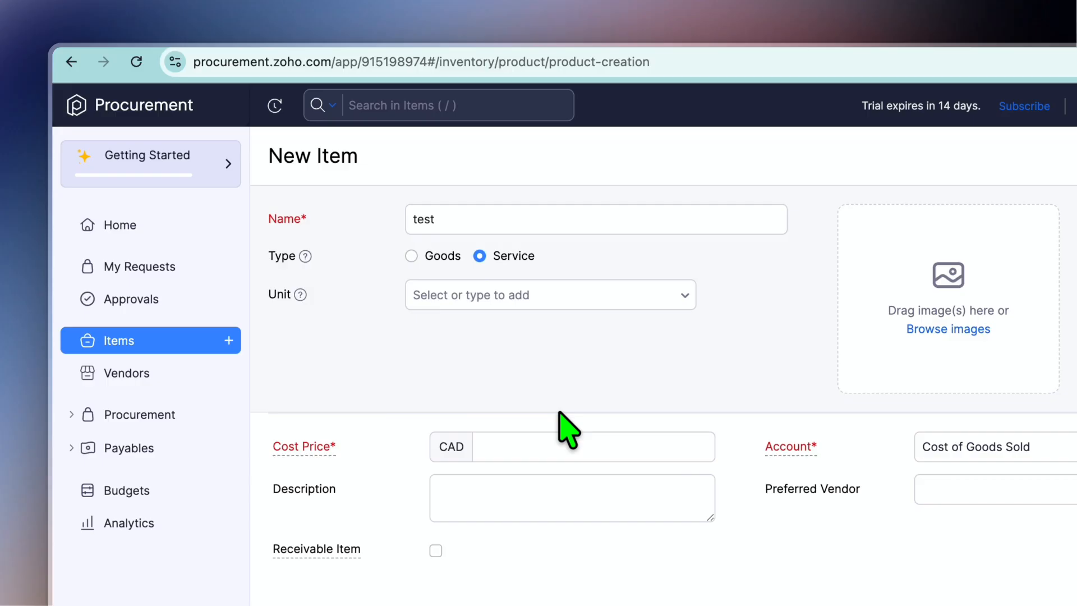
- Set the item type to Goods, the unit to box and the cost price to 100 CAD
click(412, 256)
click(472, 292)
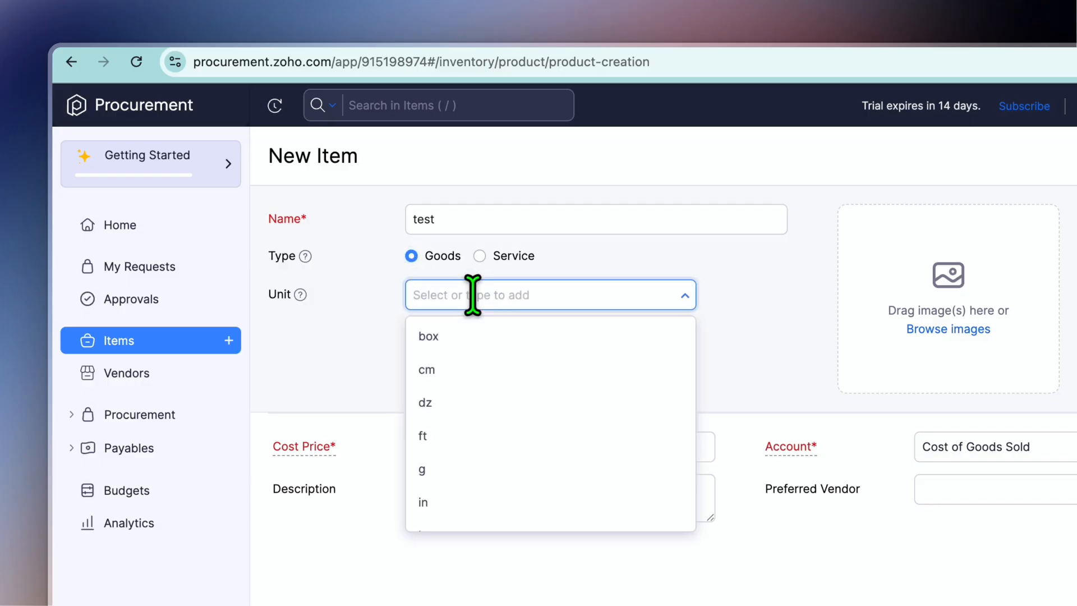
click(506, 335)
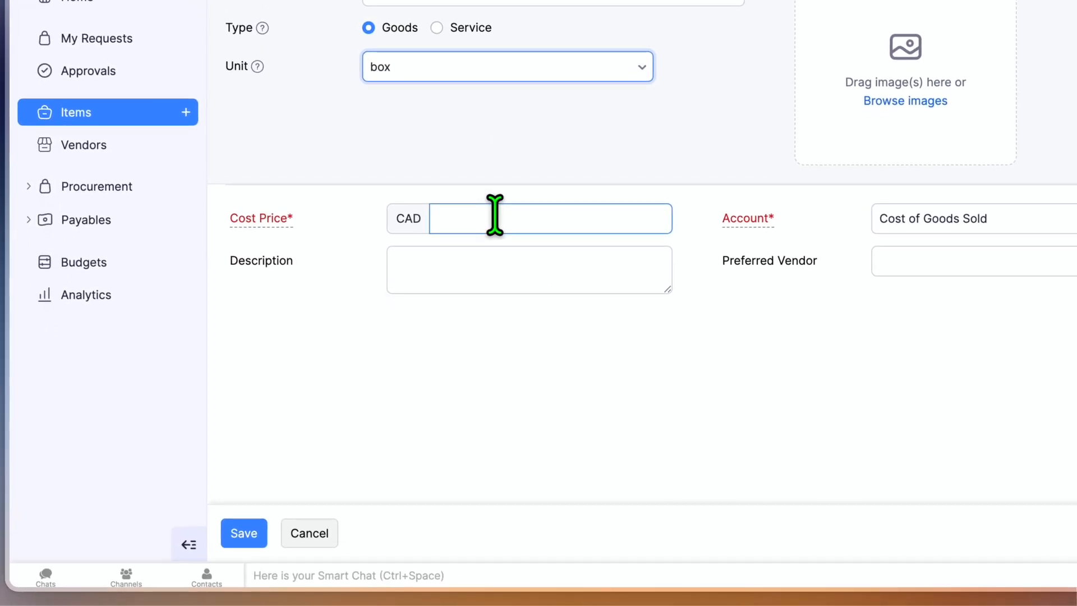
click(495, 217)
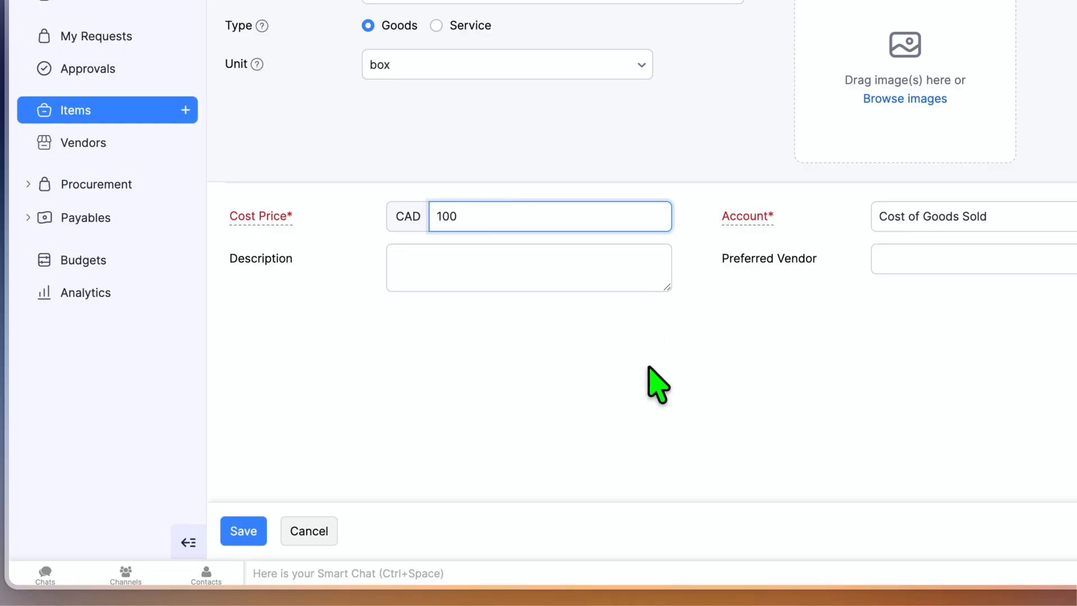
- Assign test com as the item's preferred vendor and save the item
click(954, 262)
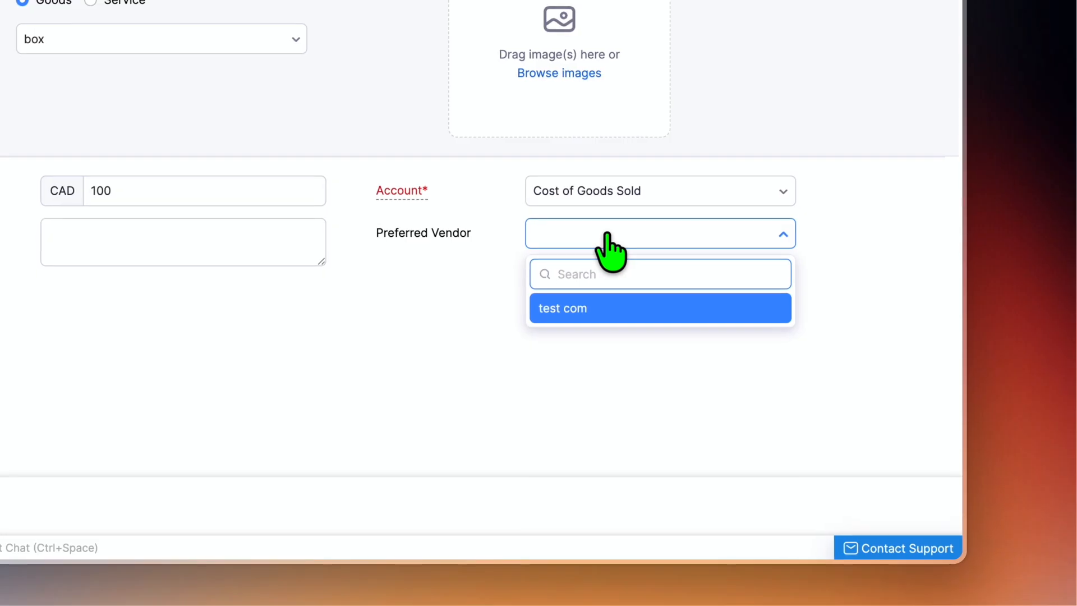
click(624, 308)
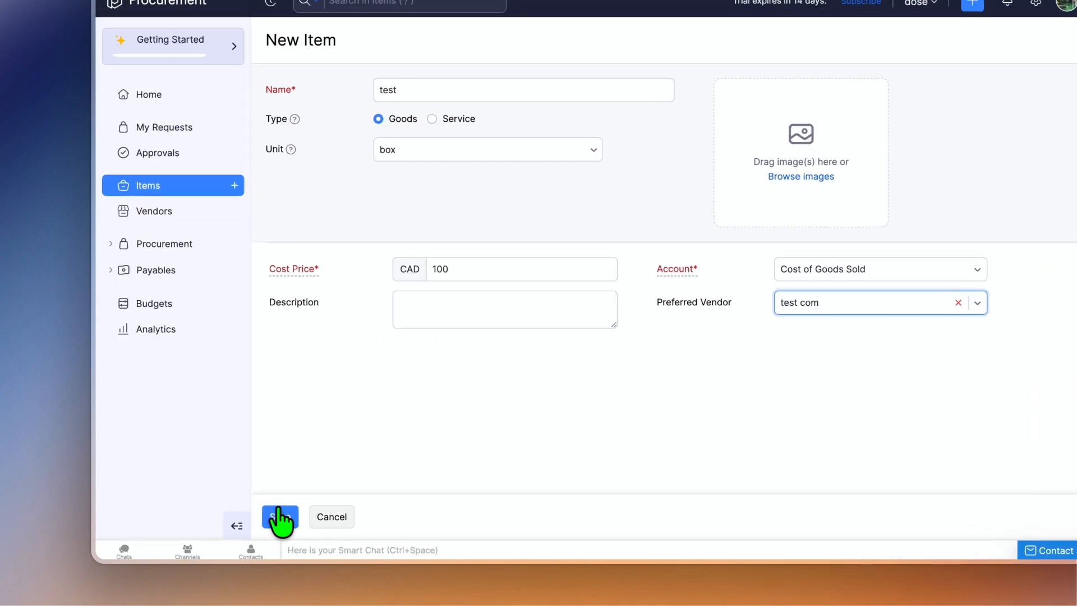
click(249, 523)
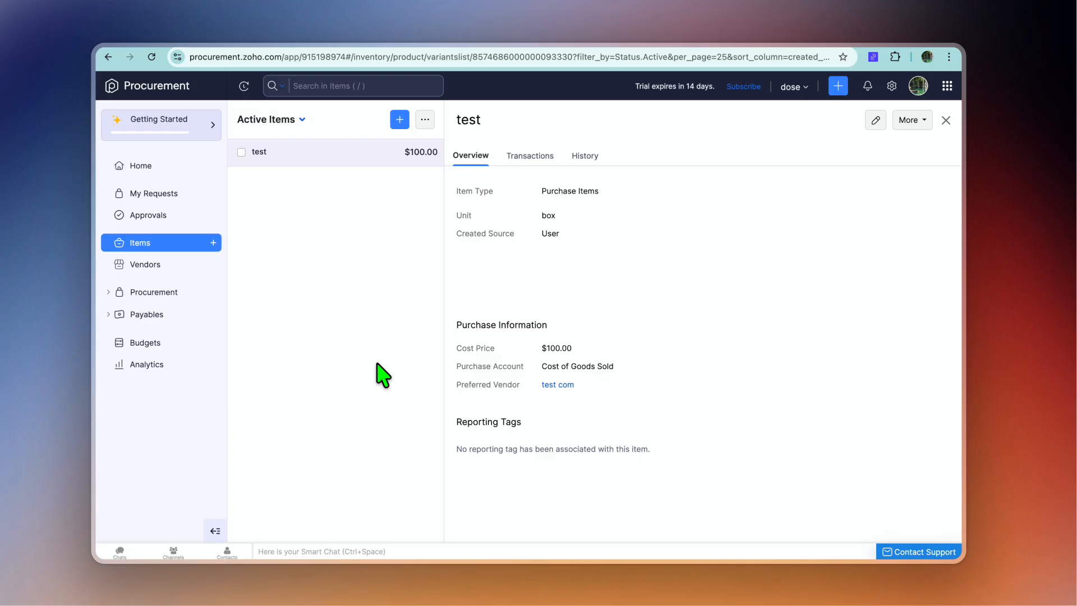
- Start a new purchase request with the expected date 2026/02/23
click(172, 196)
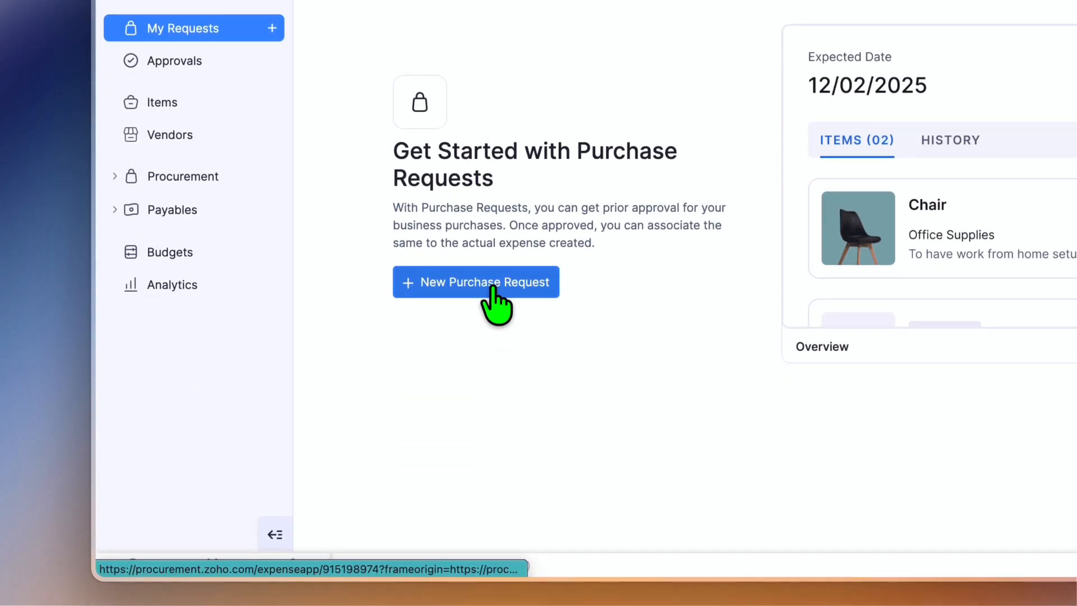
click(491, 525)
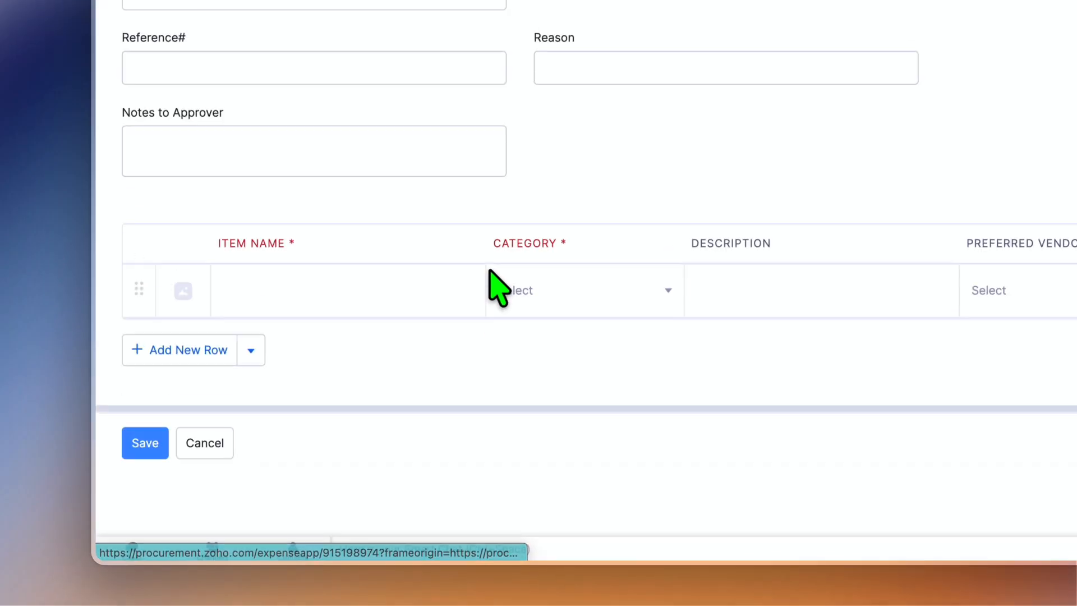
scroll(499, 287, up, 2)
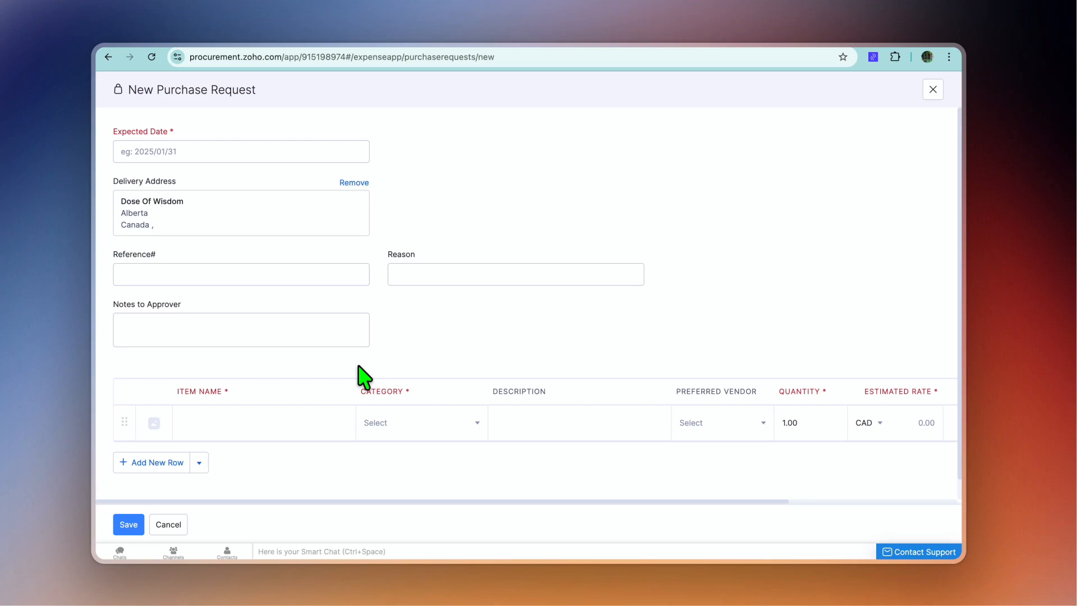
click(259, 150)
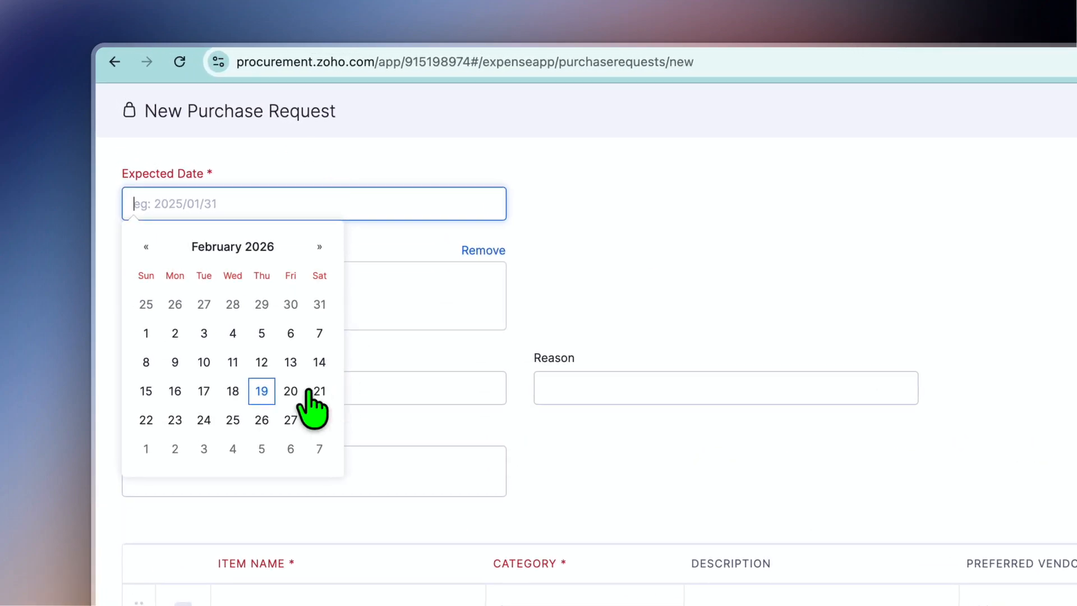
click(175, 421)
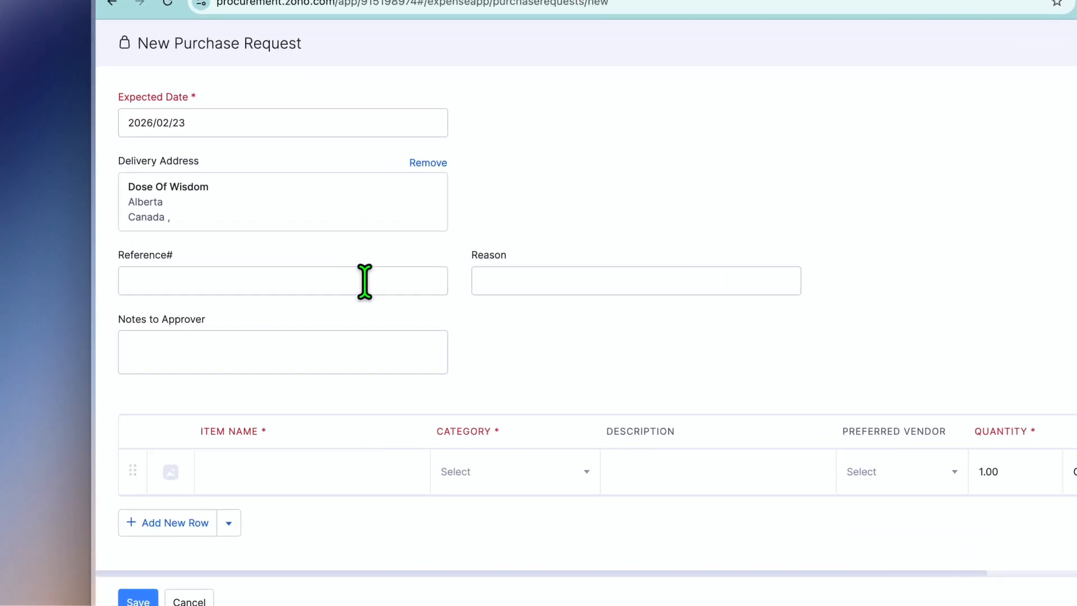
- Leave the reference and reason empty, add the item "test" with quantity 1.00, and save the purchase request
click(298, 277)
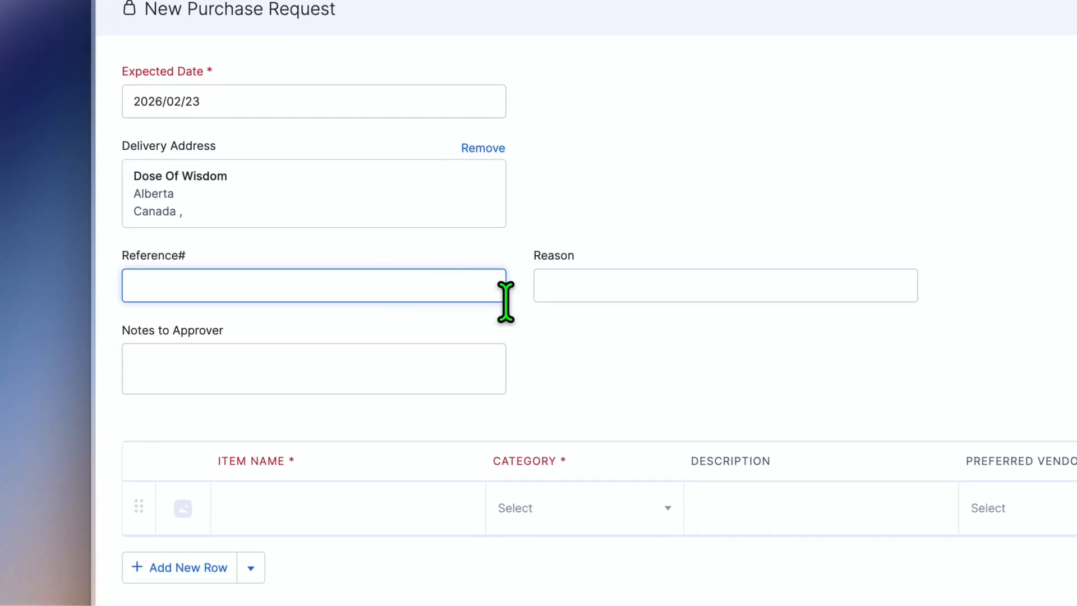
click(574, 287)
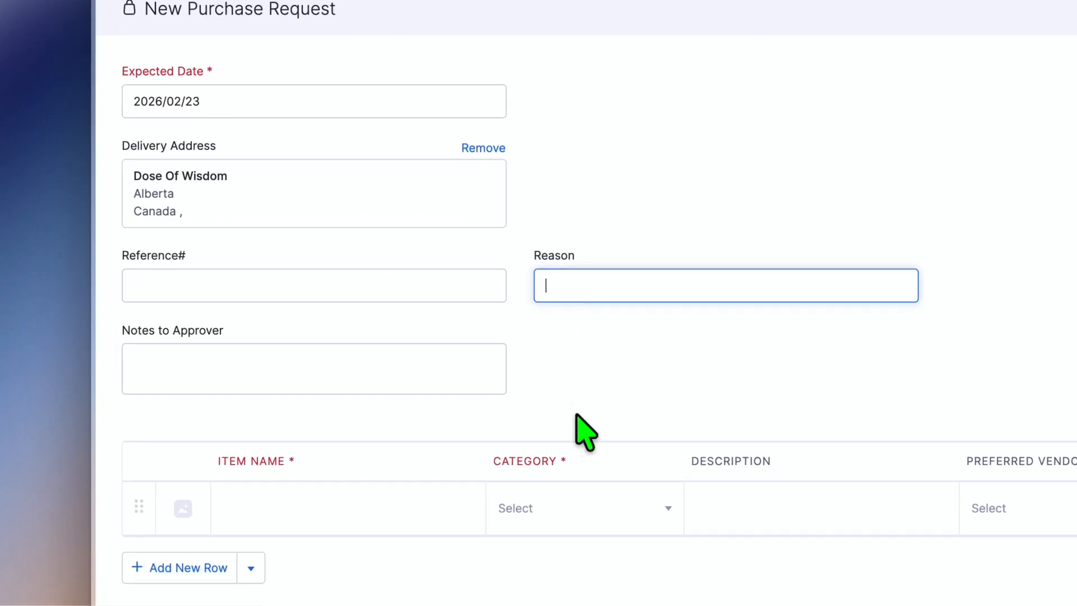
scroll(578, 429, down, 1)
click(321, 476)
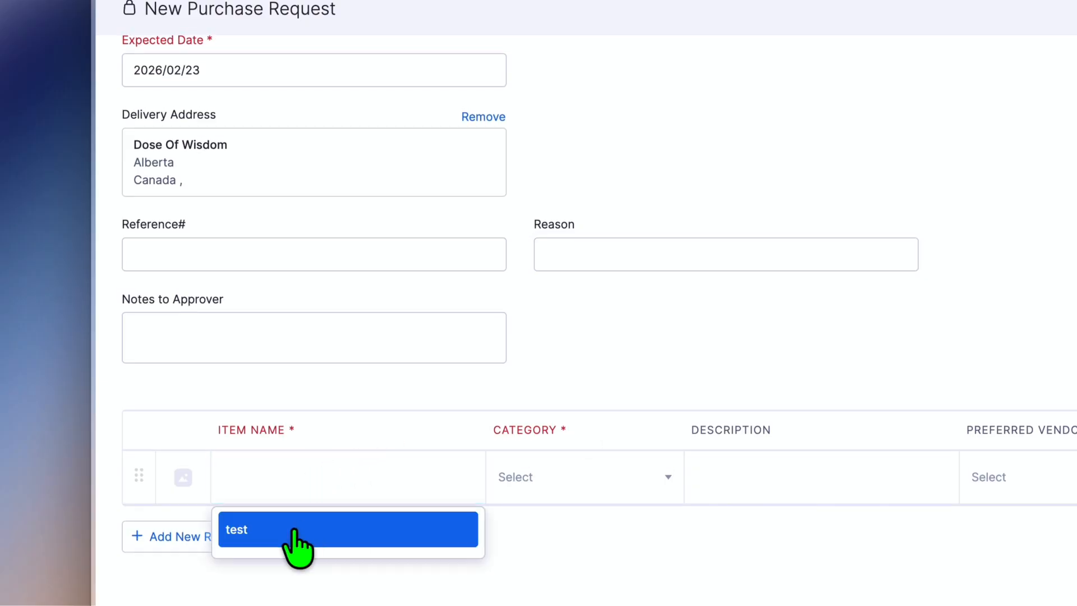
click(308, 530)
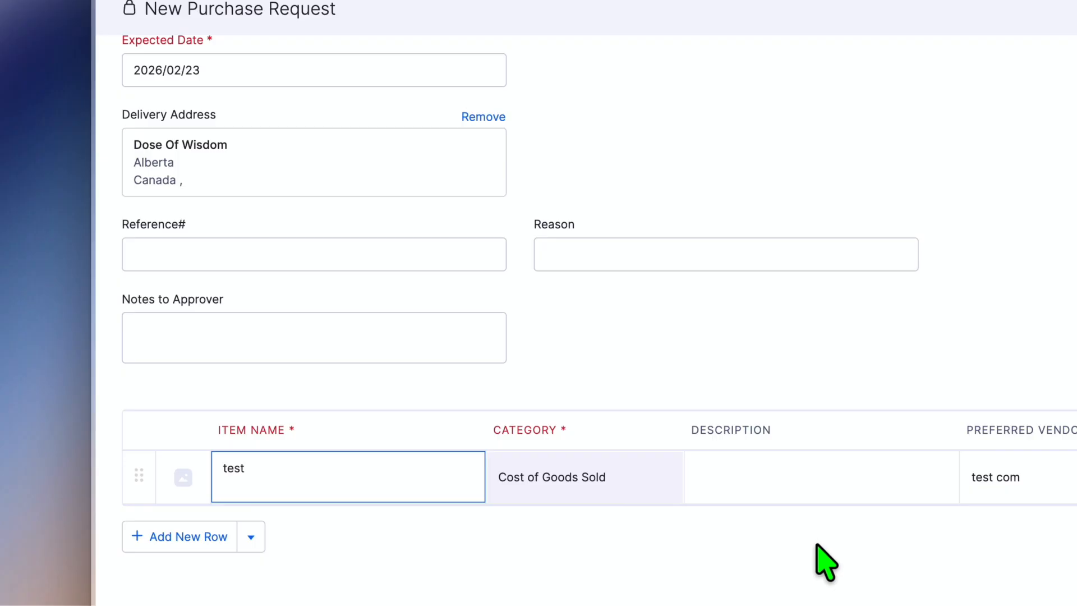
click(813, 488)
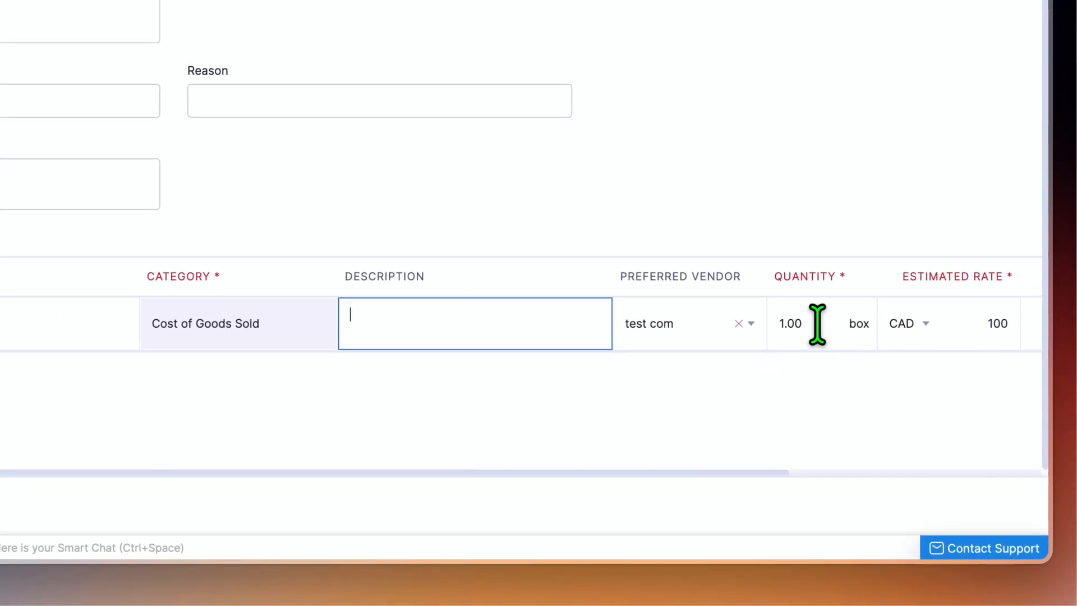
click(818, 327)
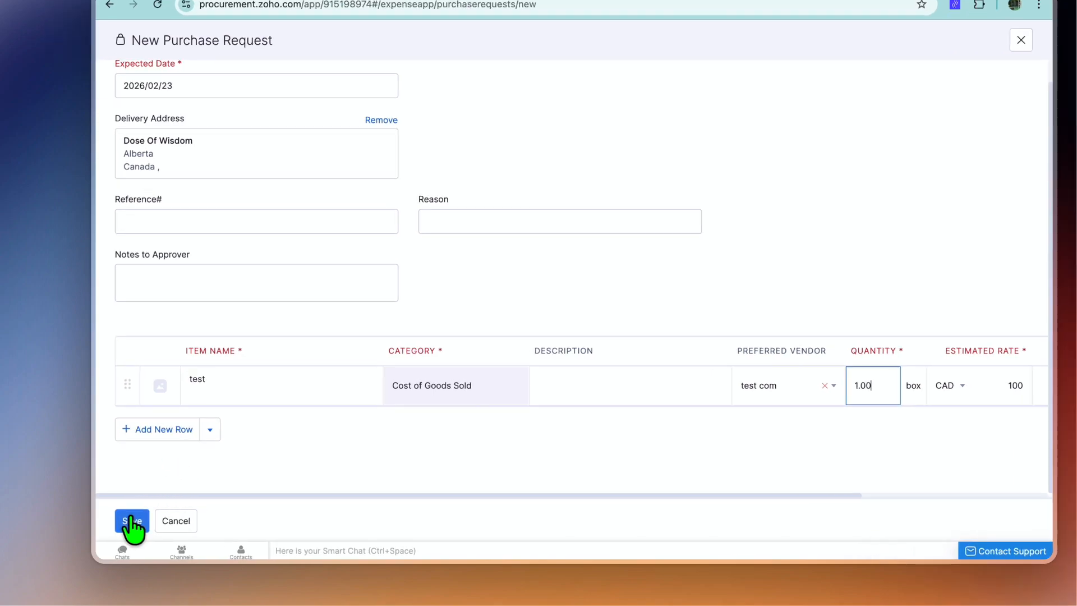
click(129, 524)
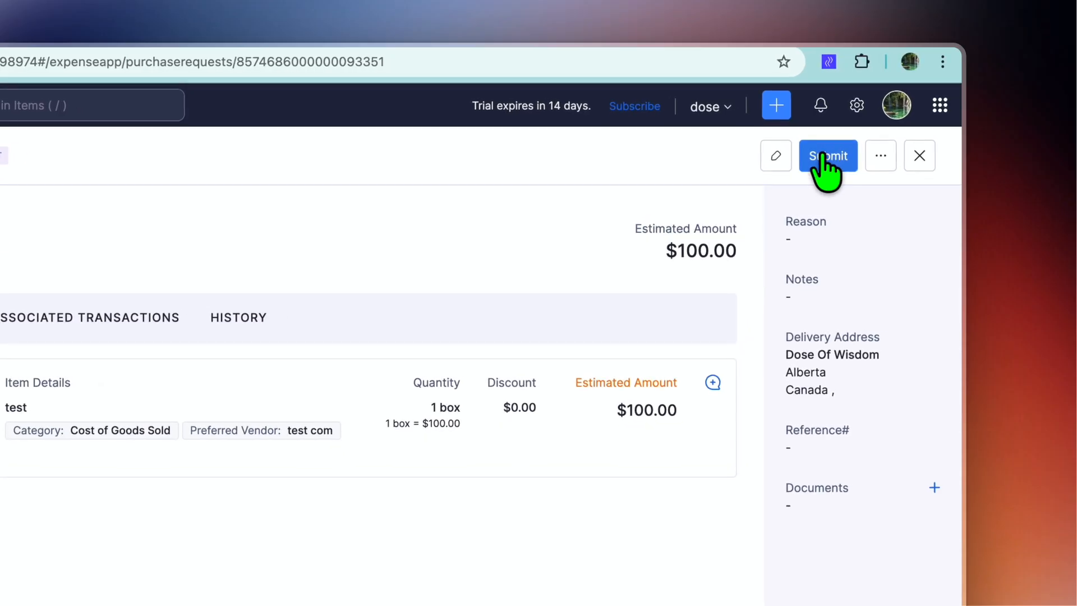
- Submit the purchase request with the only listed approver, approve it, and block the site's notification request
click(881, 157)
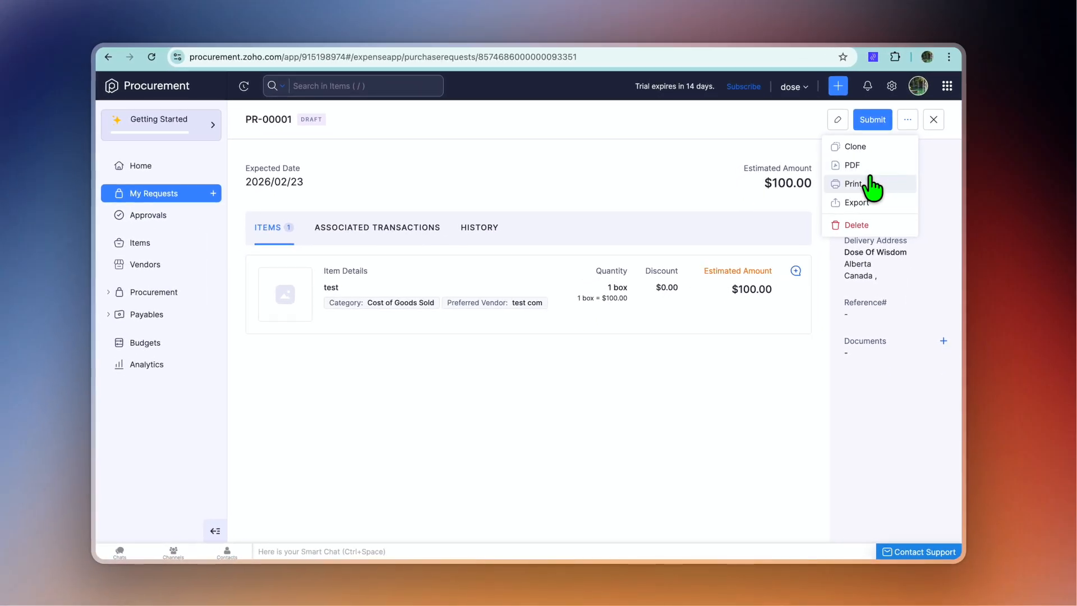
click(873, 120)
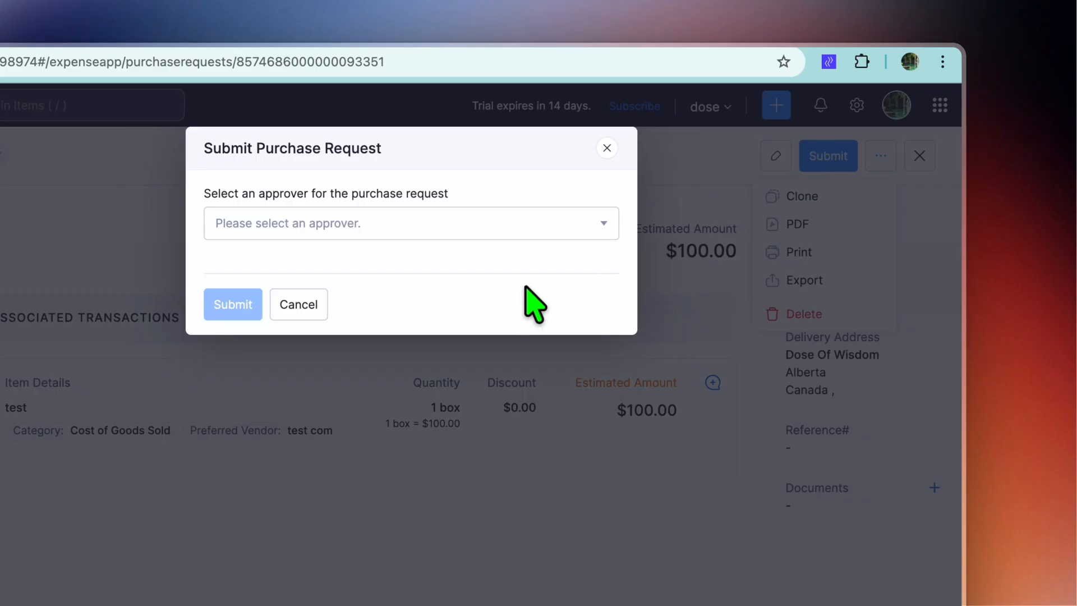
click(520, 223)
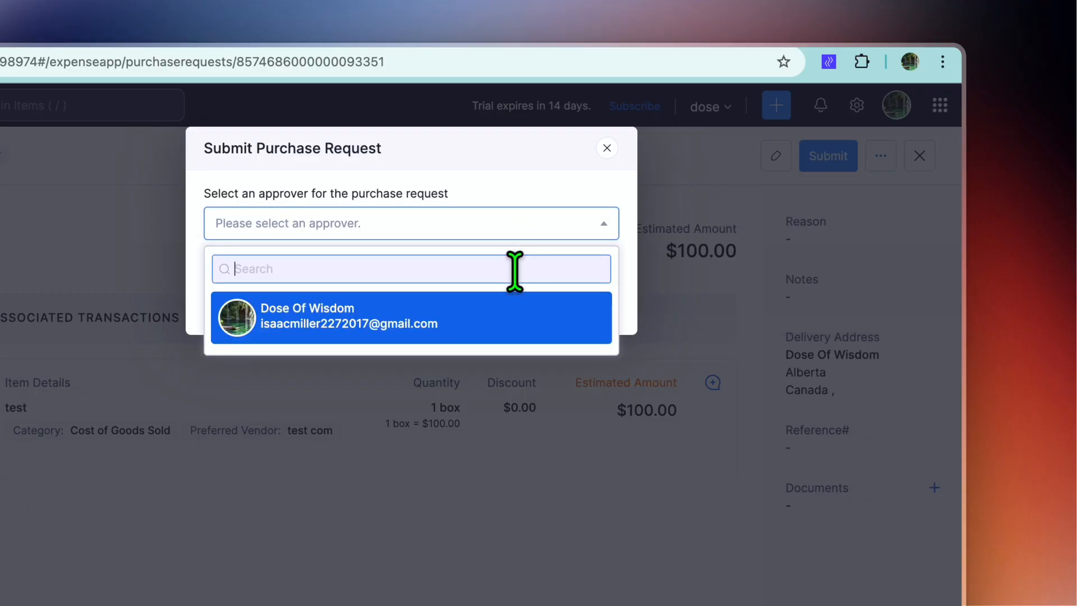
click(507, 326)
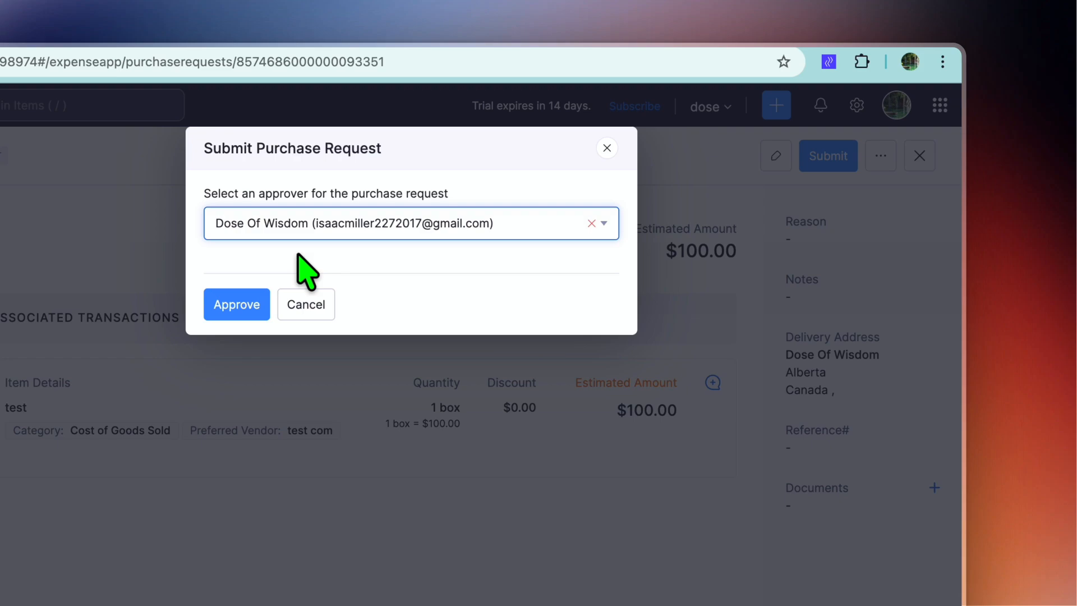
click(247, 313)
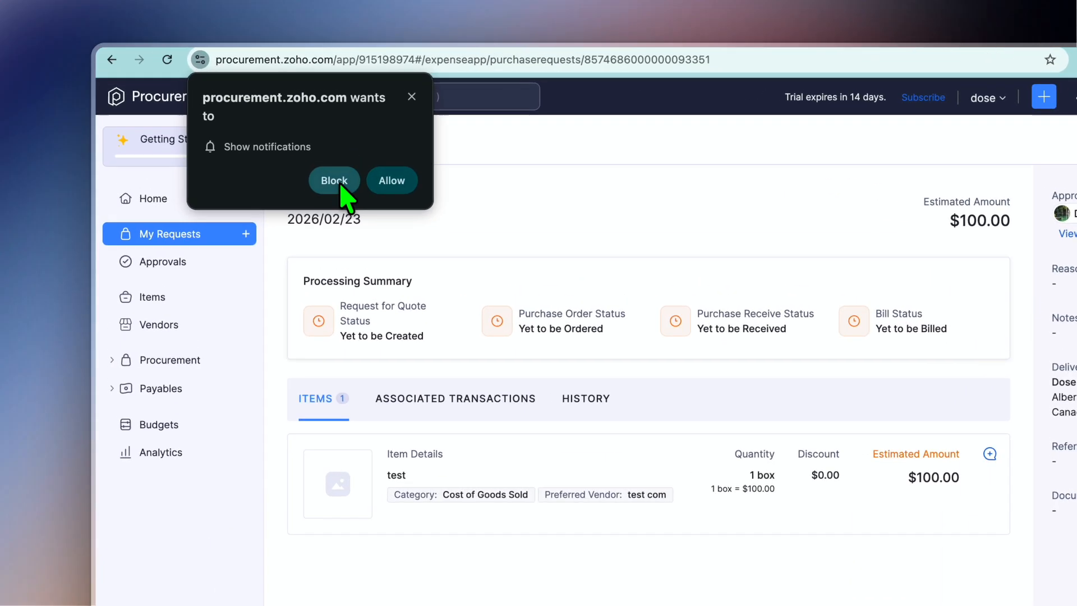
click(340, 188)
- Open the $100.00 purchase request among the approvals, review its details, and mark it as processed
click(168, 261)
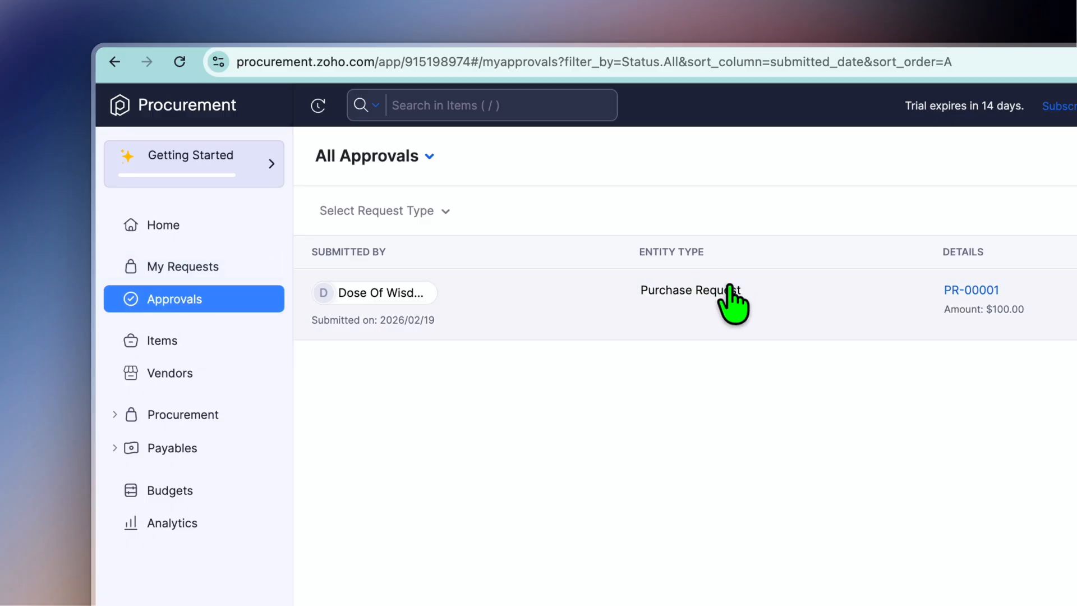
click(708, 303)
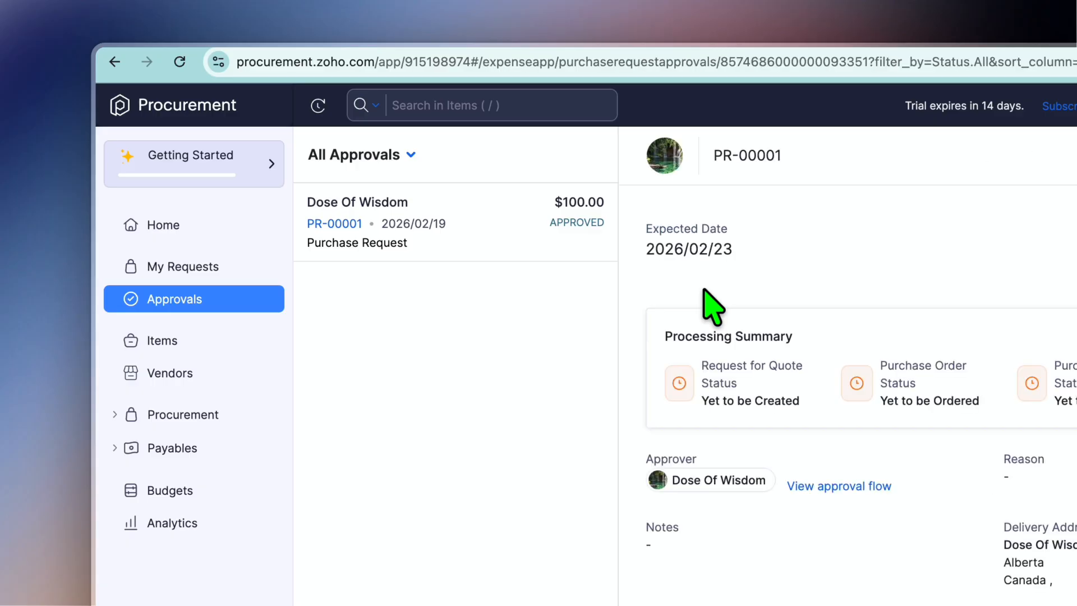
scroll(926, 445, down, 5)
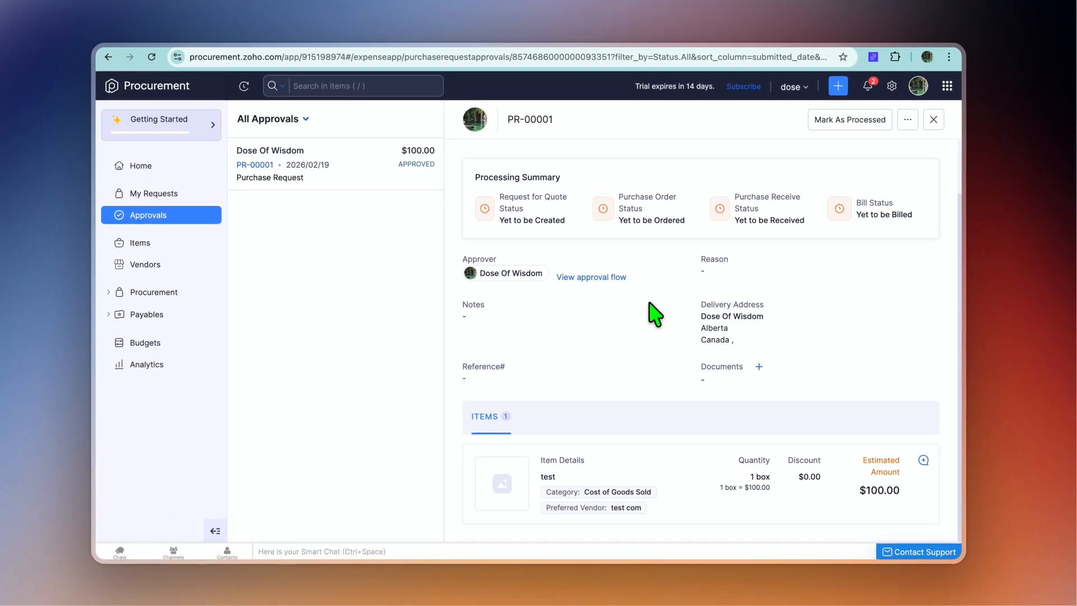
scroll(654, 315, up, 2)
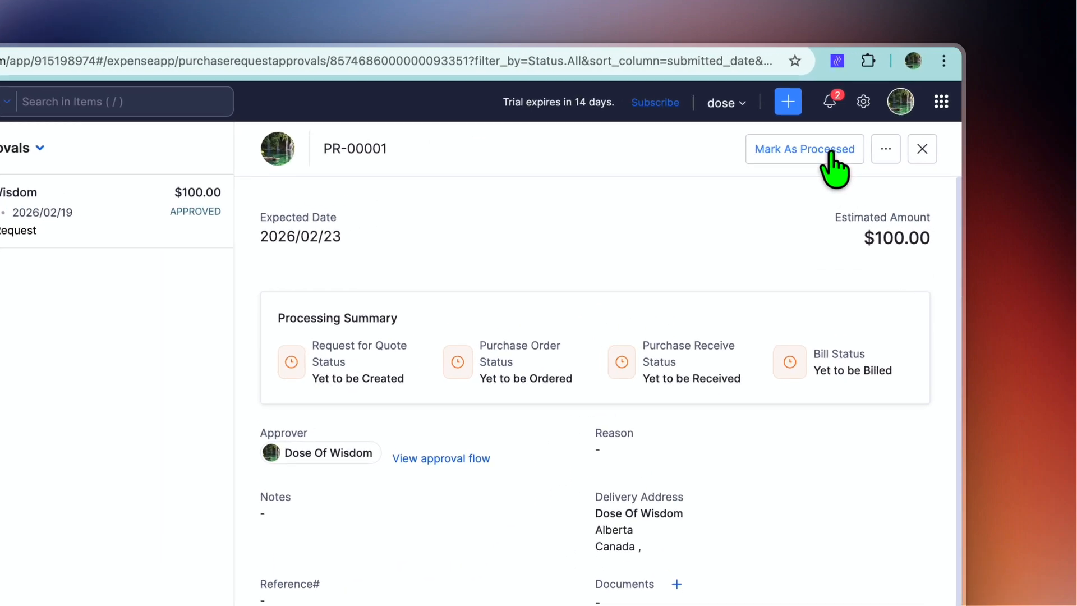
click(870, 125)
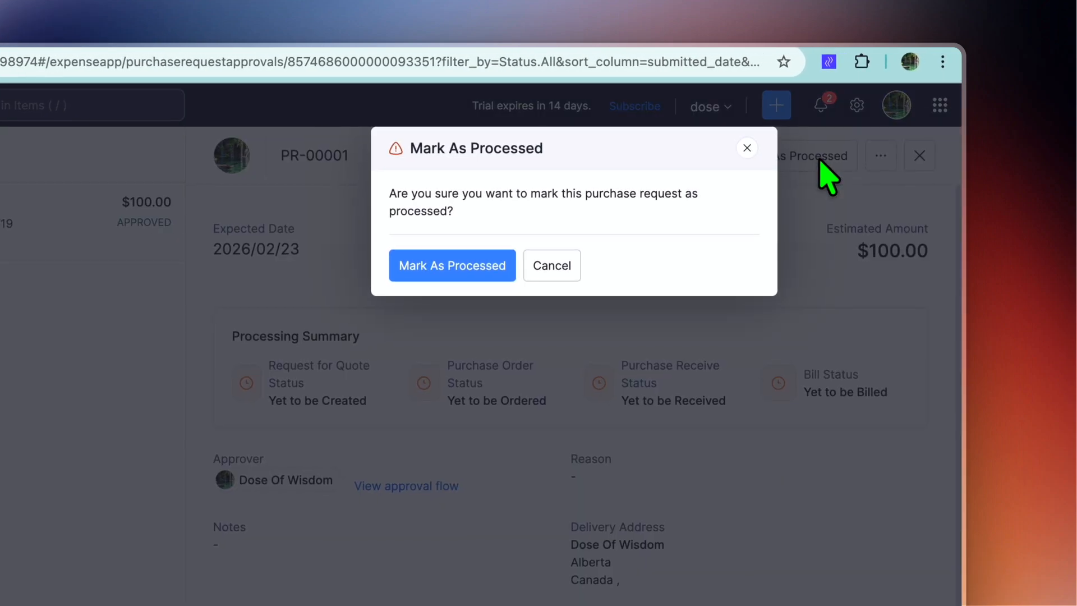
click(465, 268)
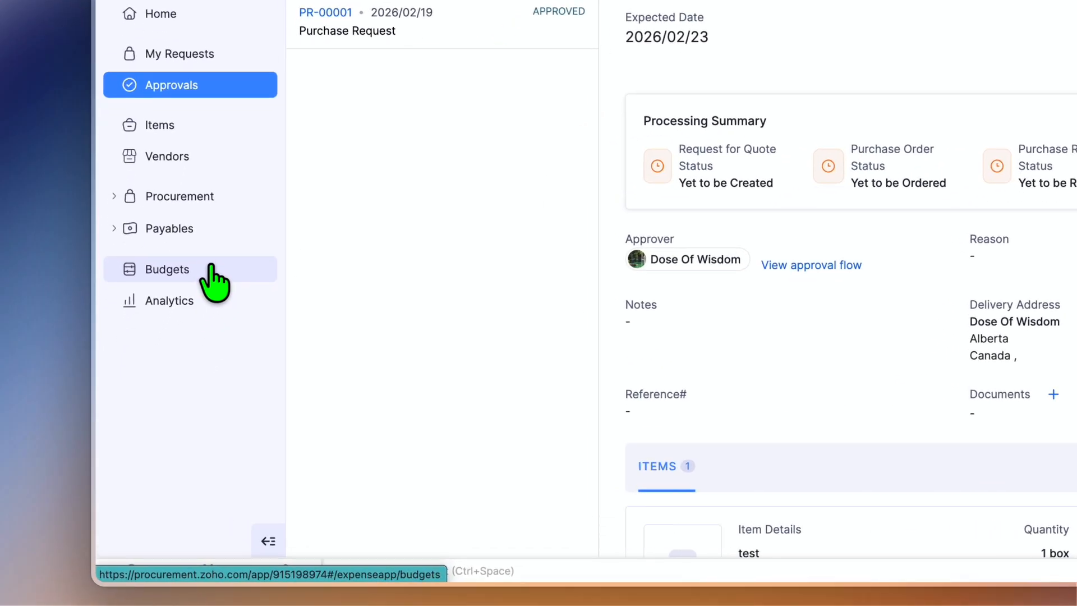
- View the budgets area and its new budget form, and look at the My Reports and Favorites groups in the Reports Center
click(180, 344)
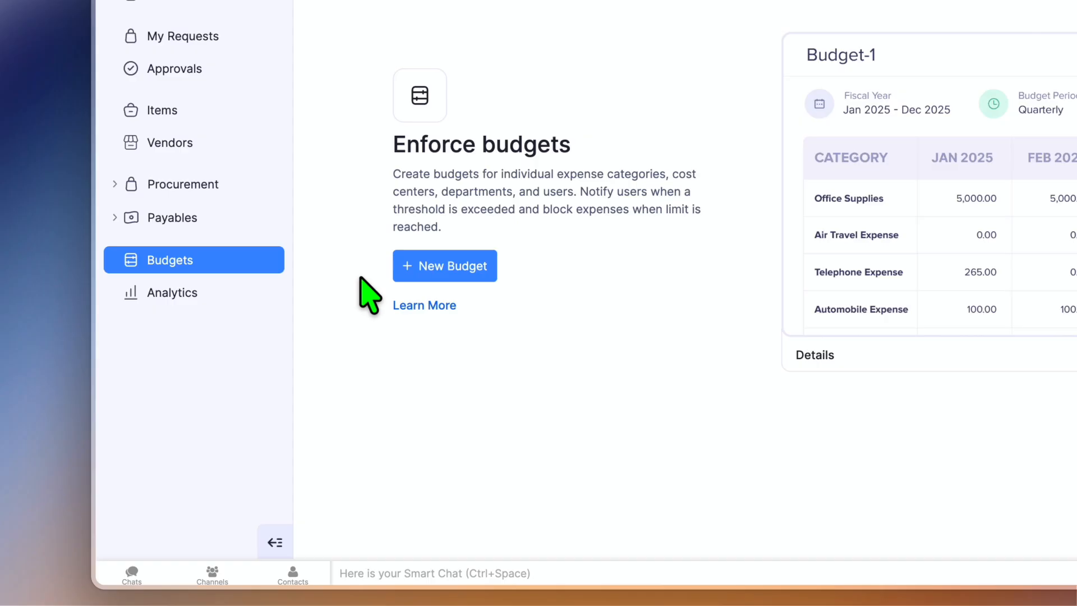
click(443, 271)
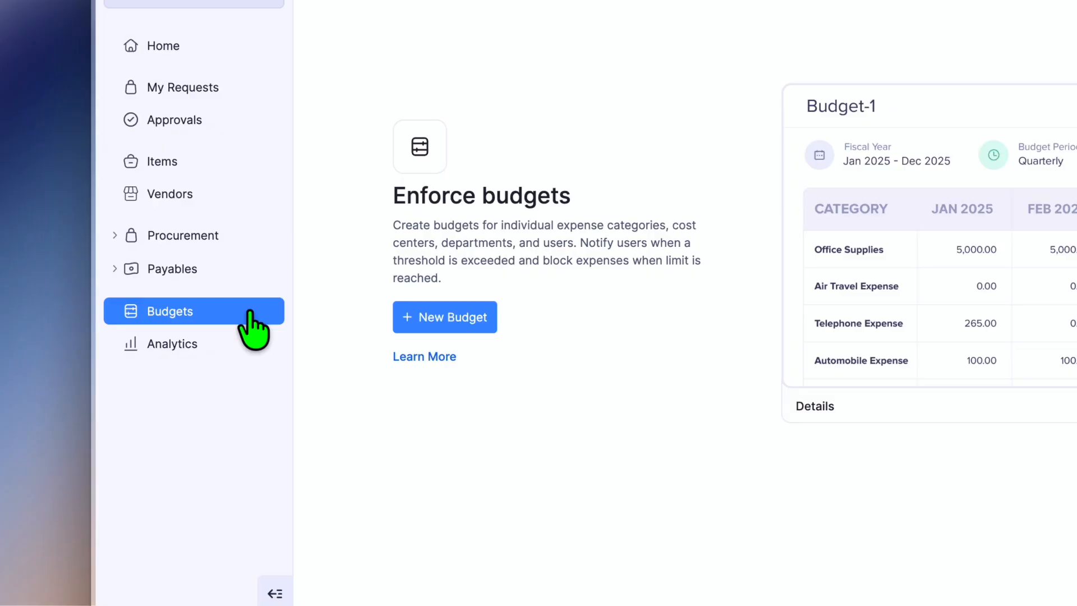
click(197, 344)
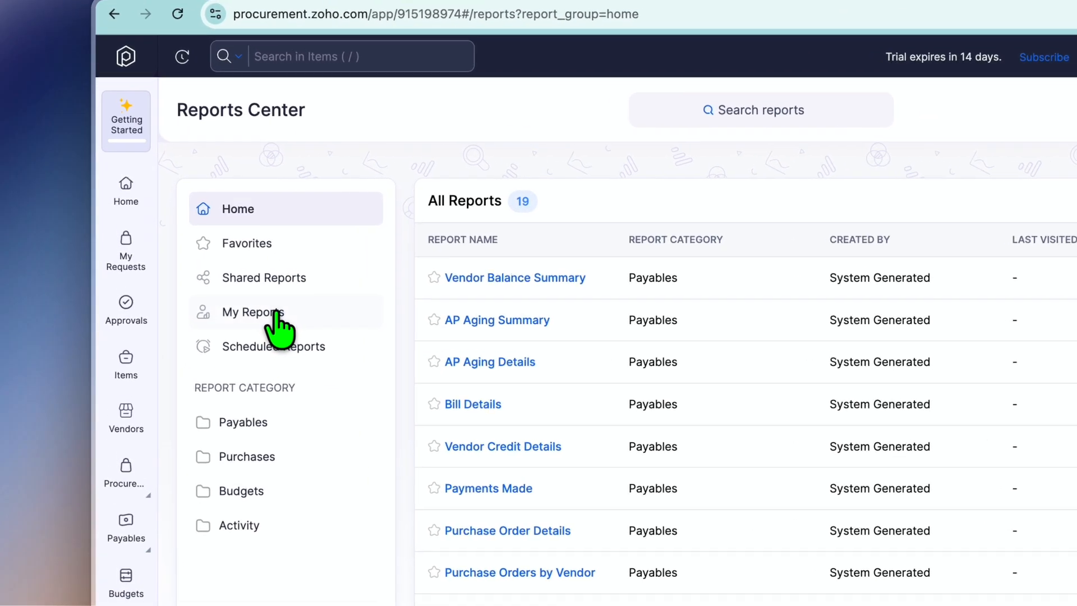
click(274, 313)
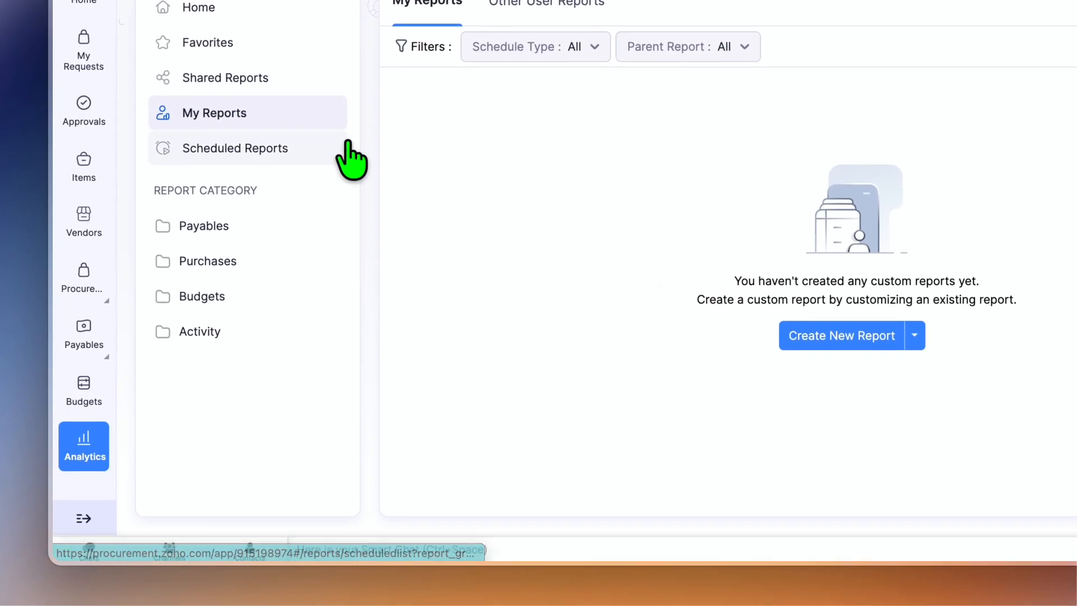
click(232, 42)
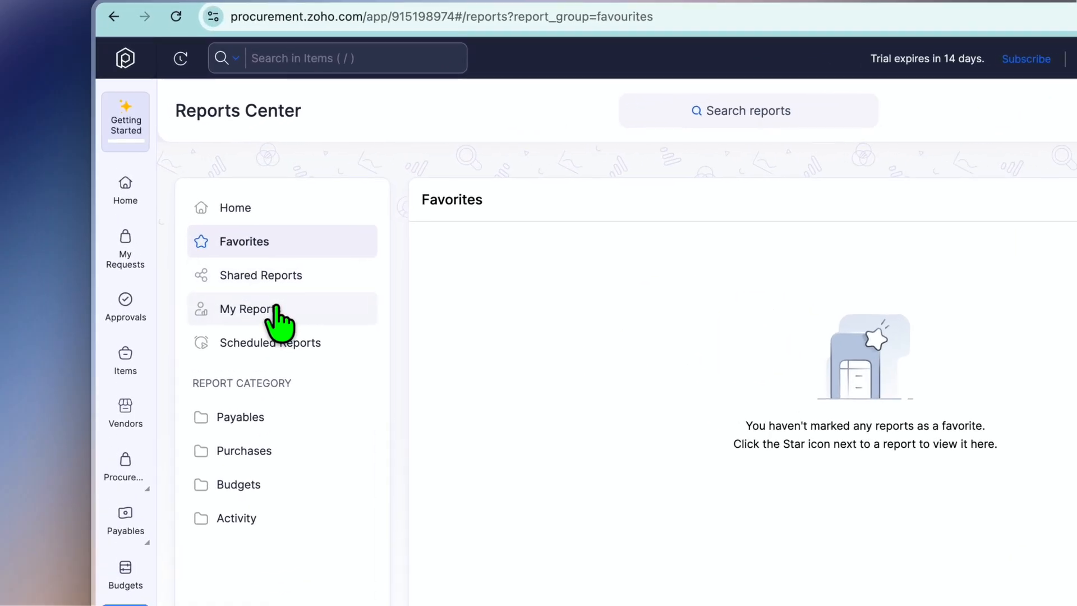
click(222, 261)
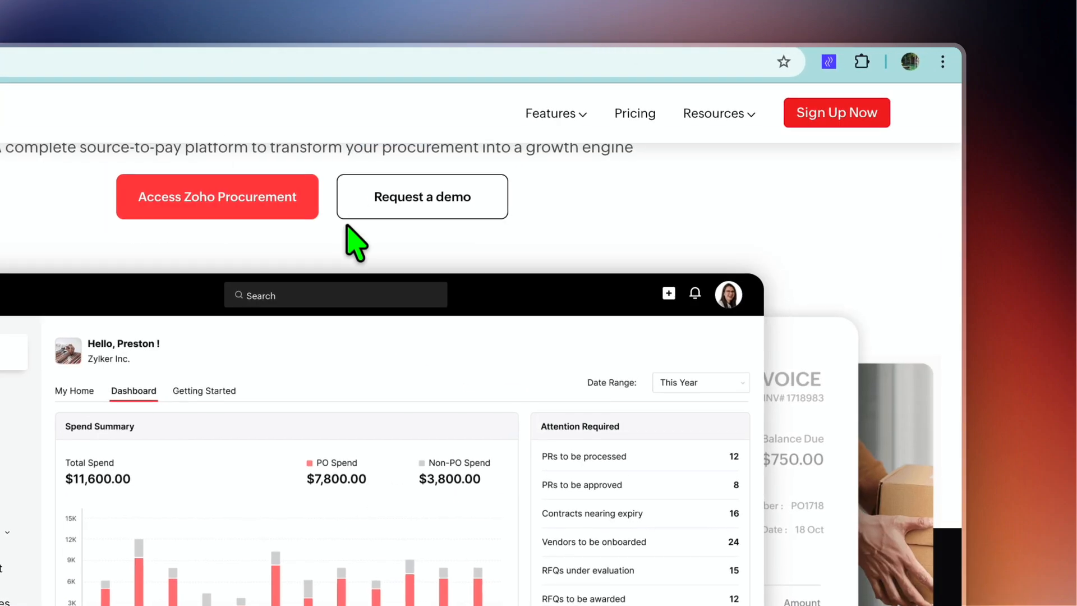
- Switch to the Zoho Procurement website, open its pricing page, and view the Premium plan's price with monthly billing
scroll(353, 241, up, 5)
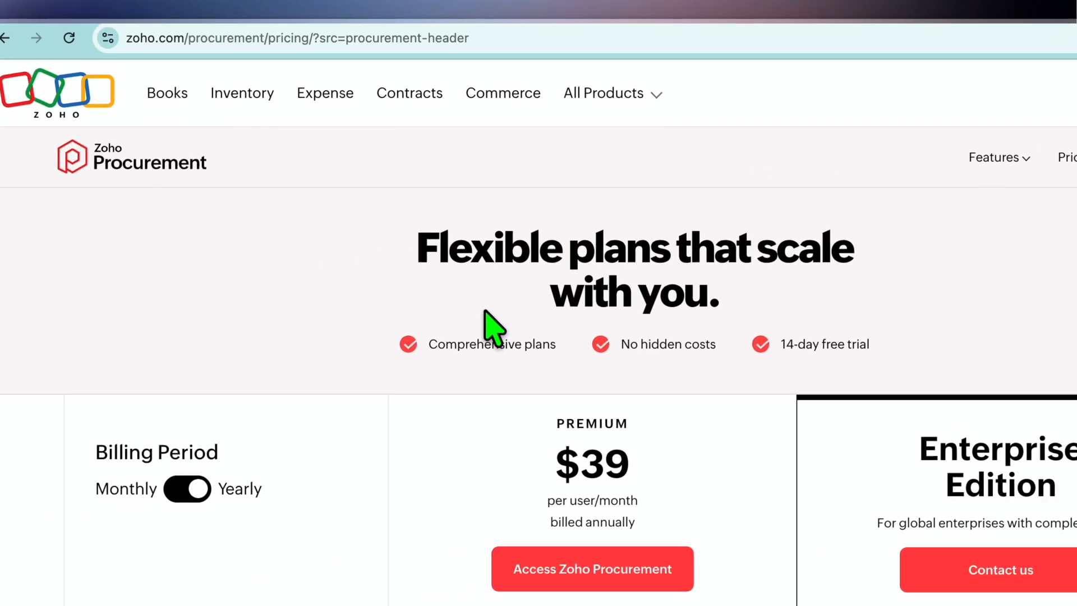
scroll(508, 324, down, 2)
click(212, 418)
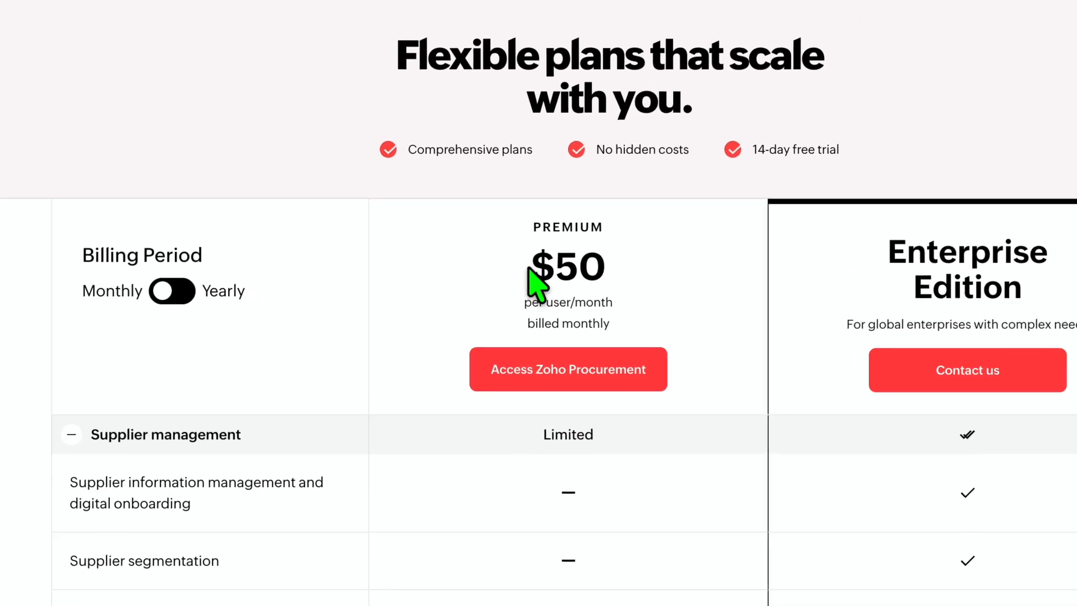
drag(529, 268, 616, 263)
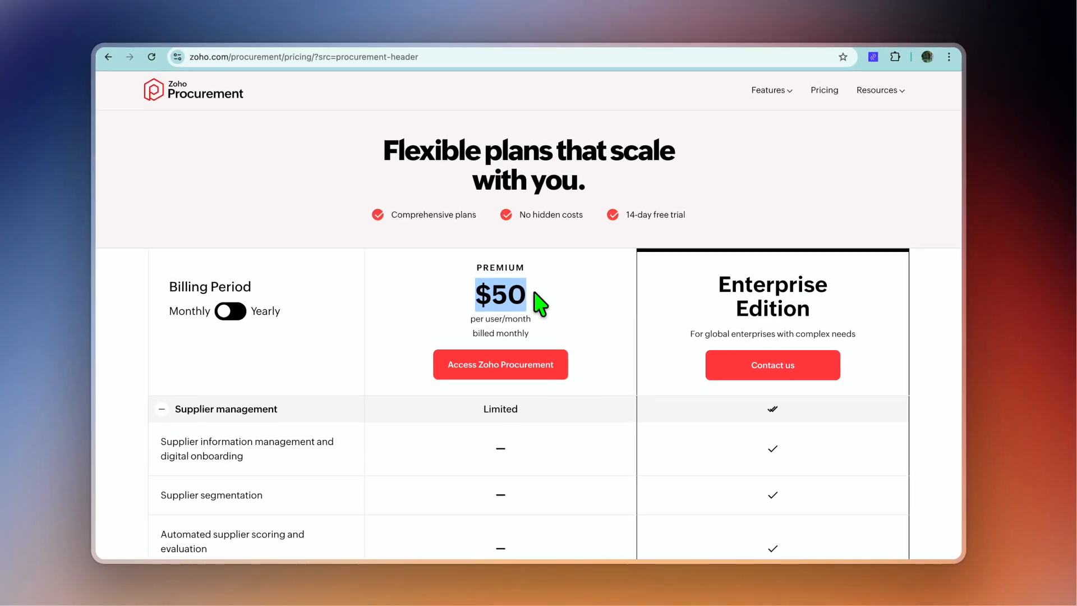
- Examine the feature comparison between the Premium plan and the Enterprise Edition
scroll(541, 303, down, 3)
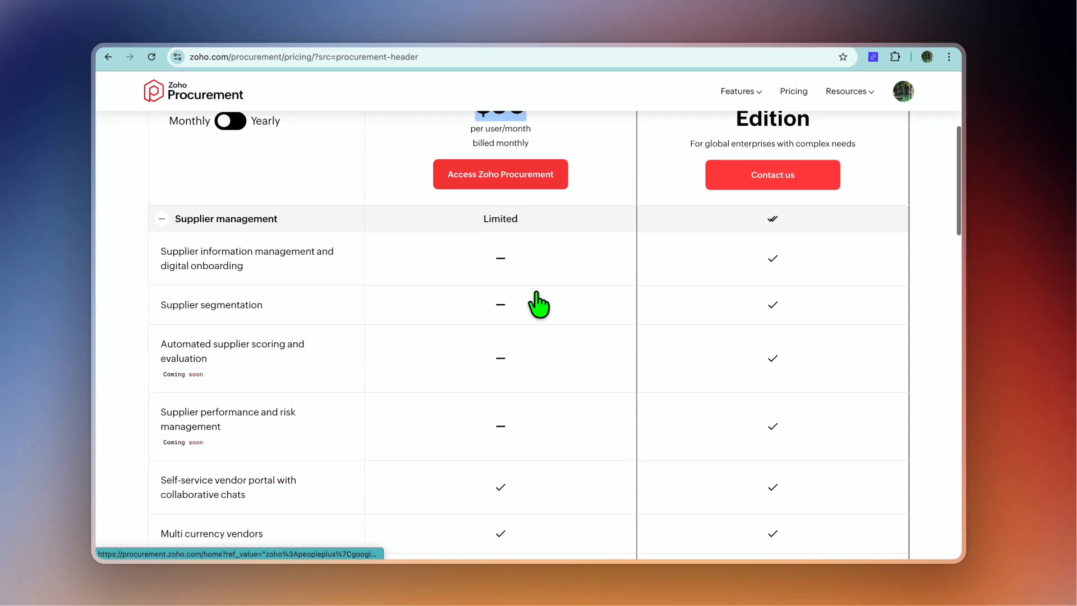
scroll(540, 303, down, 2)
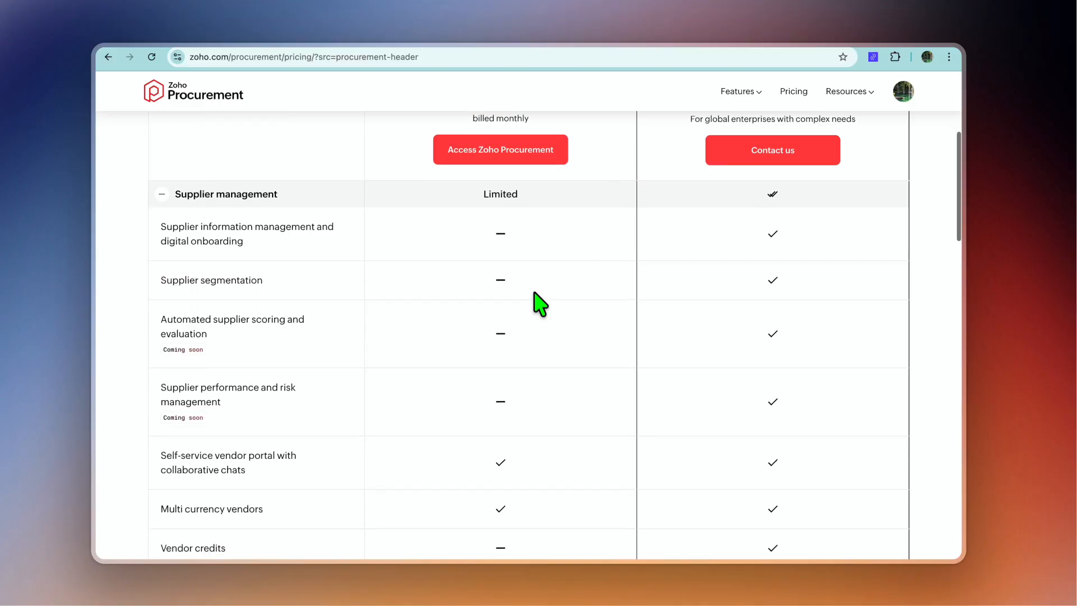
scroll(541, 303, down, 2)
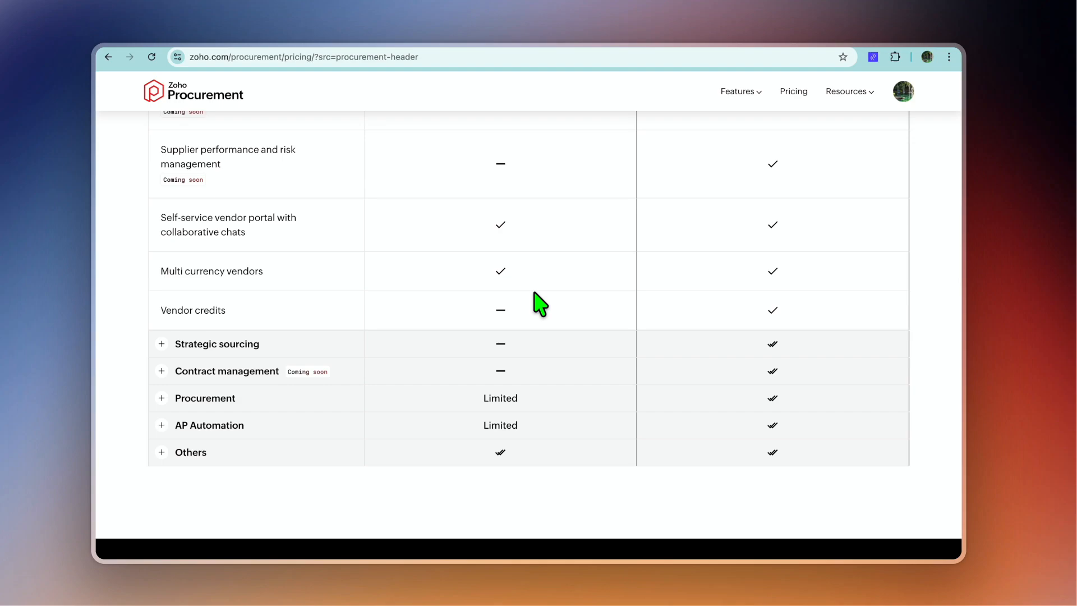
scroll(541, 304, down, 1)
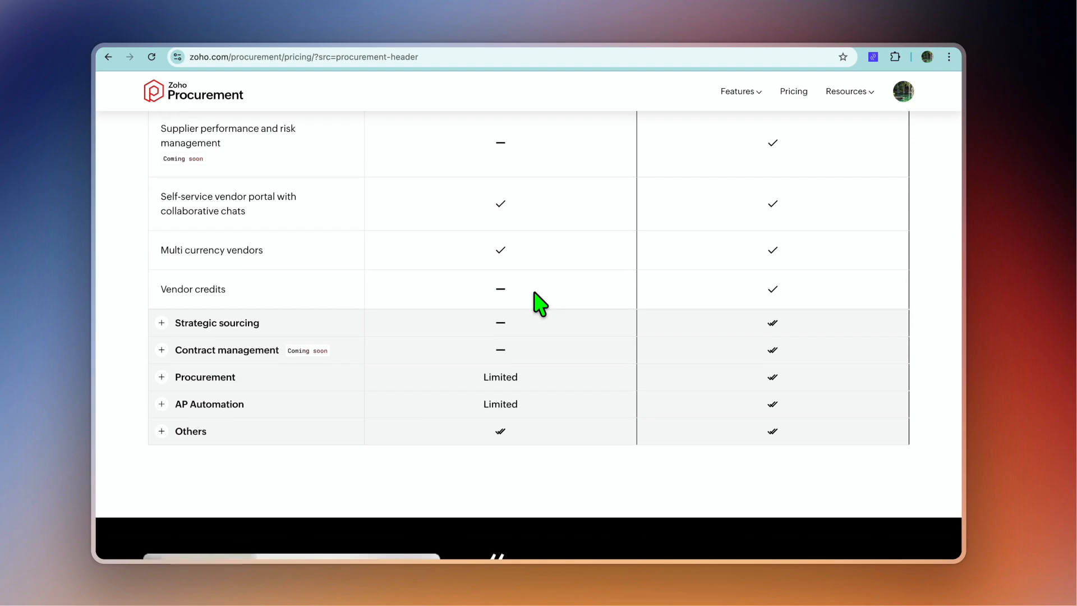
scroll(540, 304, up, 6)
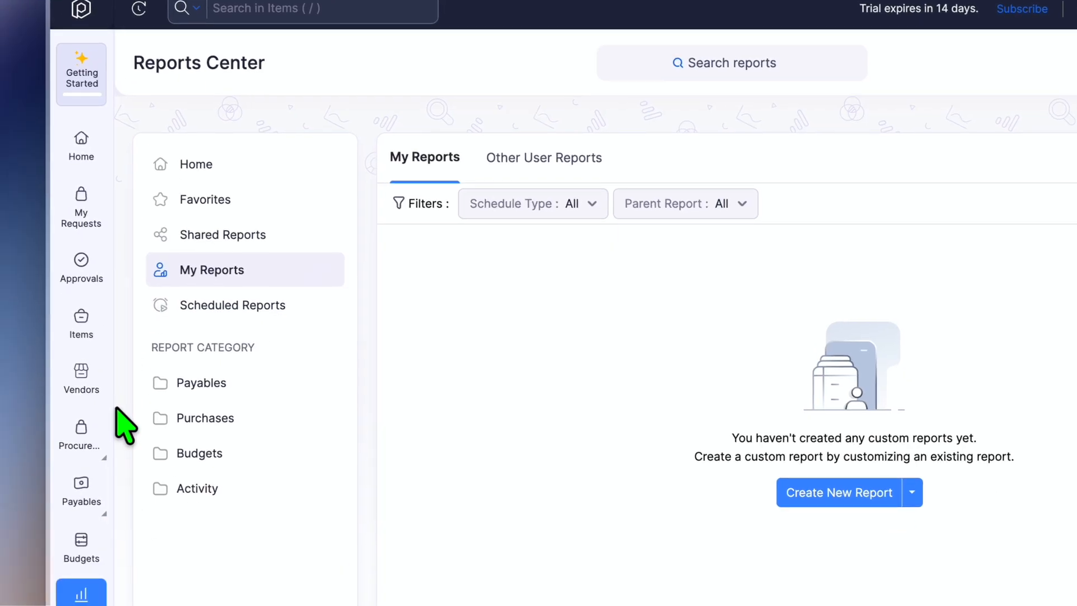
- Switch back to the Zoho Procurement app, open the list of purchase requests, and view its sorting and export options
mouse_move(52, 542)
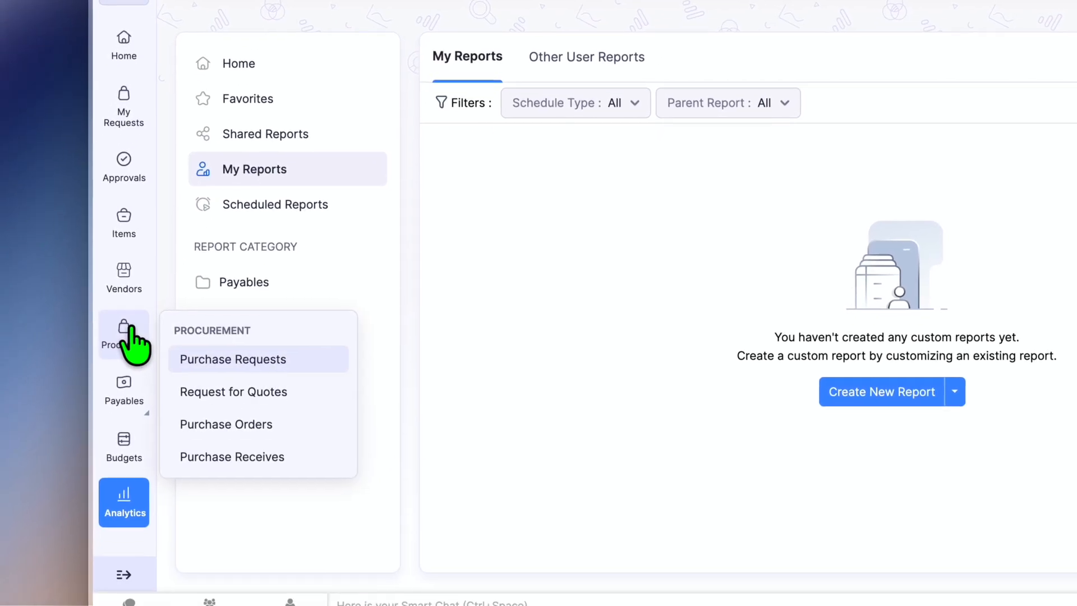
click(130, 330)
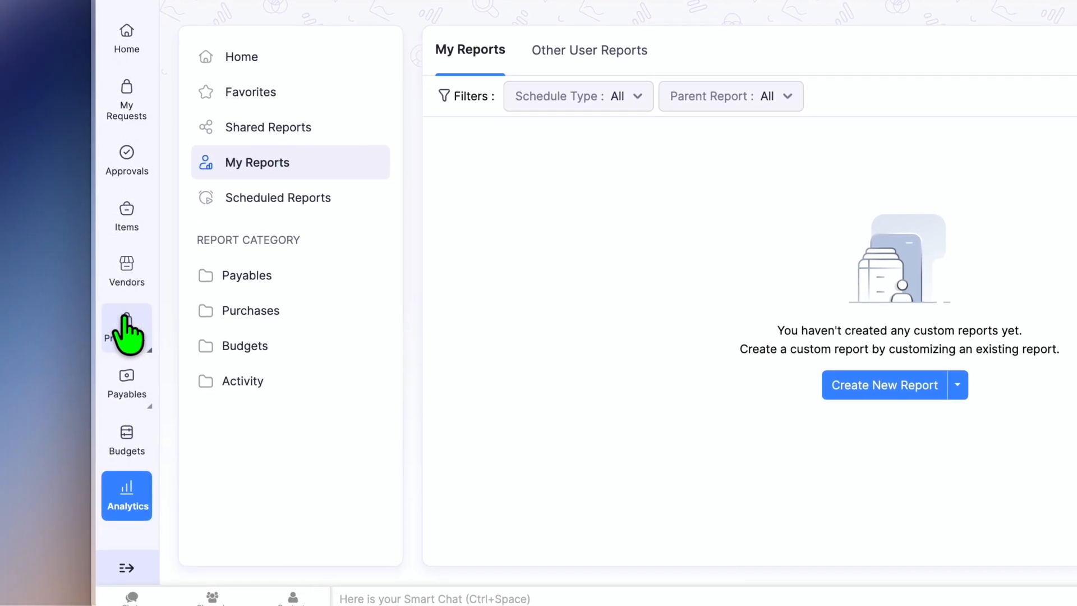
click(127, 320)
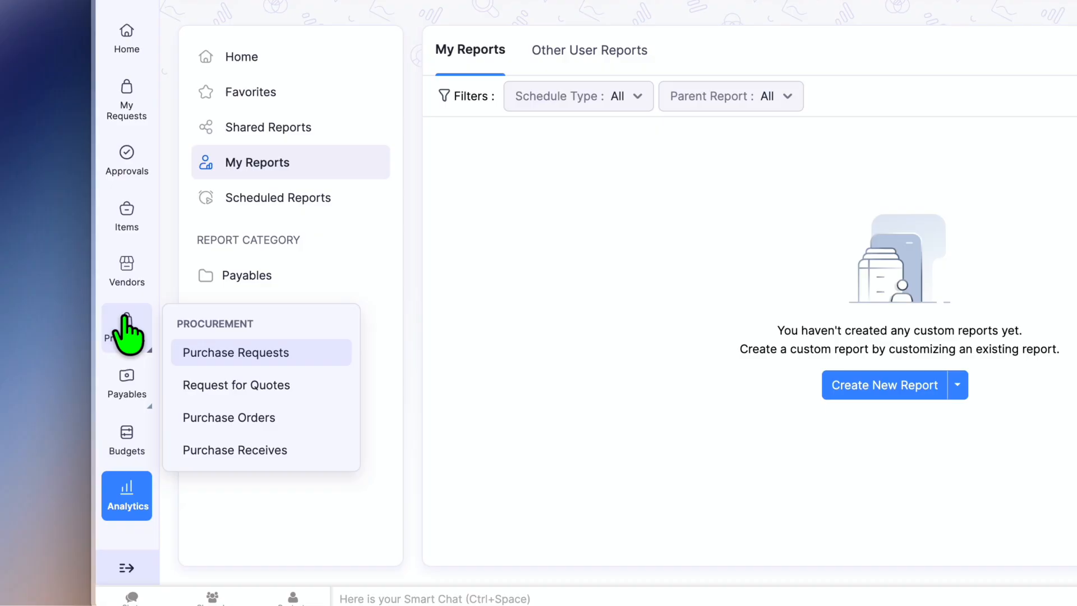
click(247, 352)
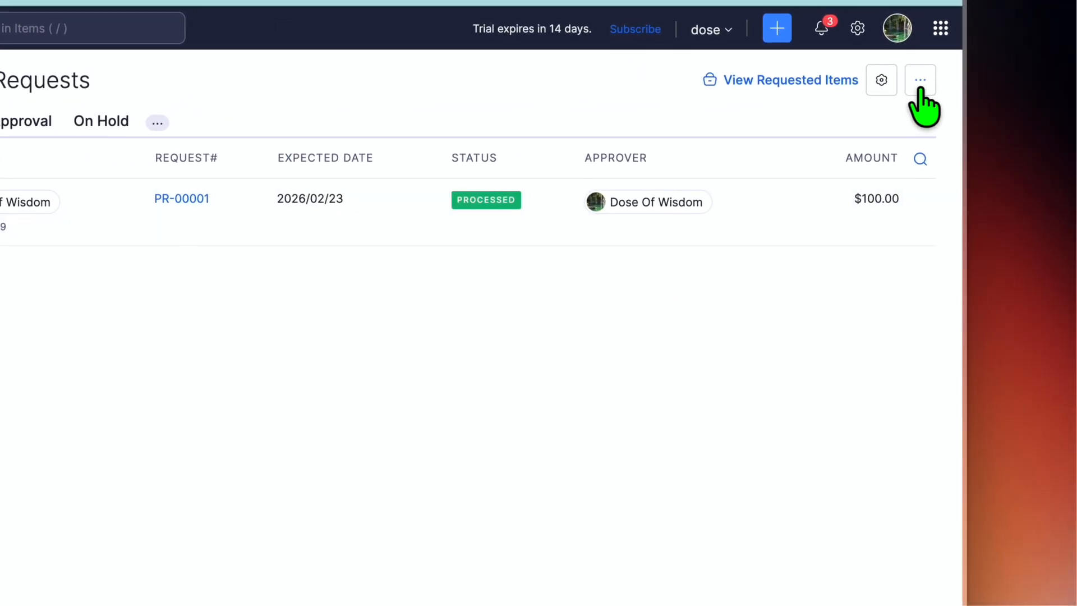
click(921, 84)
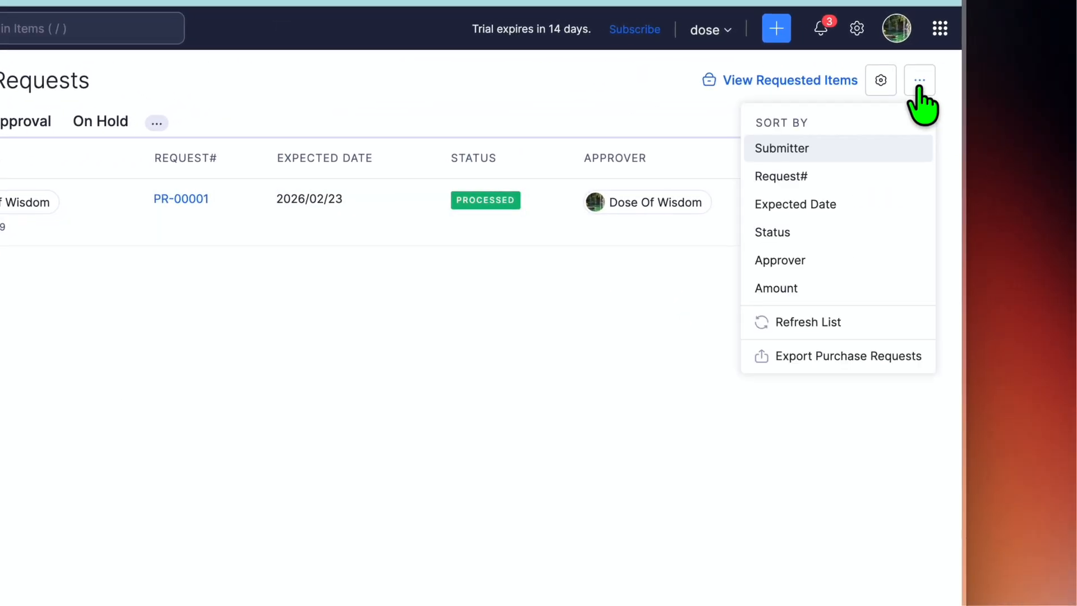
- View the Custom Approval type in the purchase request approval settings and leave the settings without saving
click(882, 81)
click(835, 147)
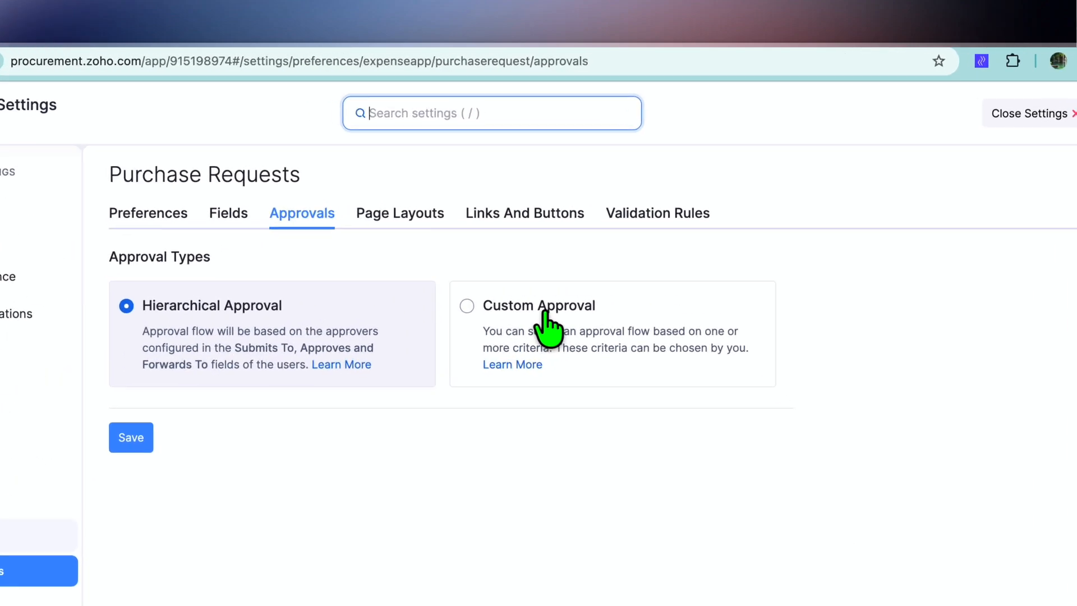
click(544, 317)
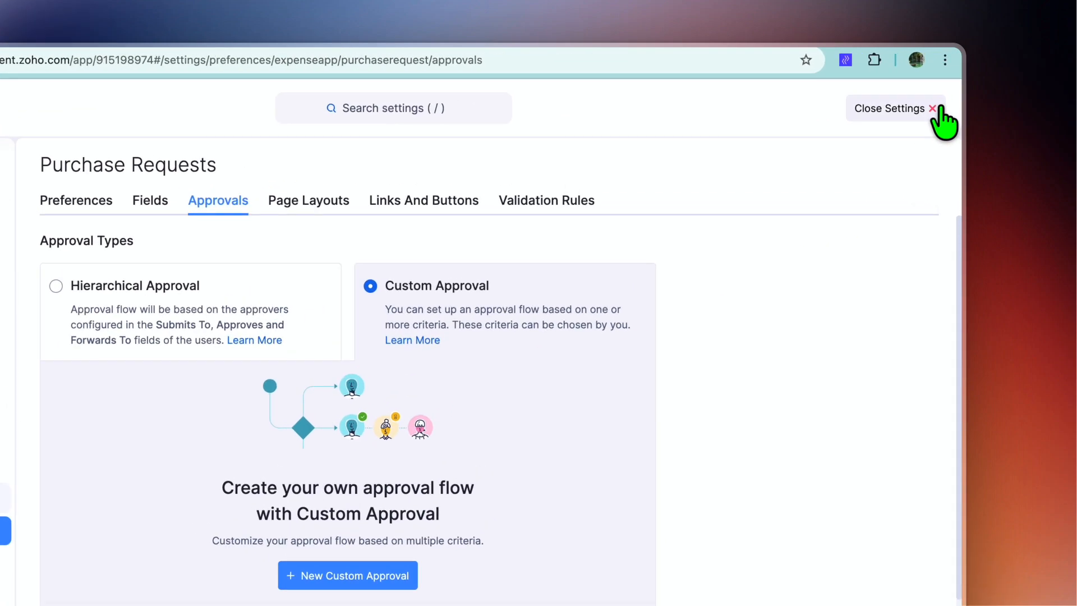
click(945, 92)
click(935, 116)
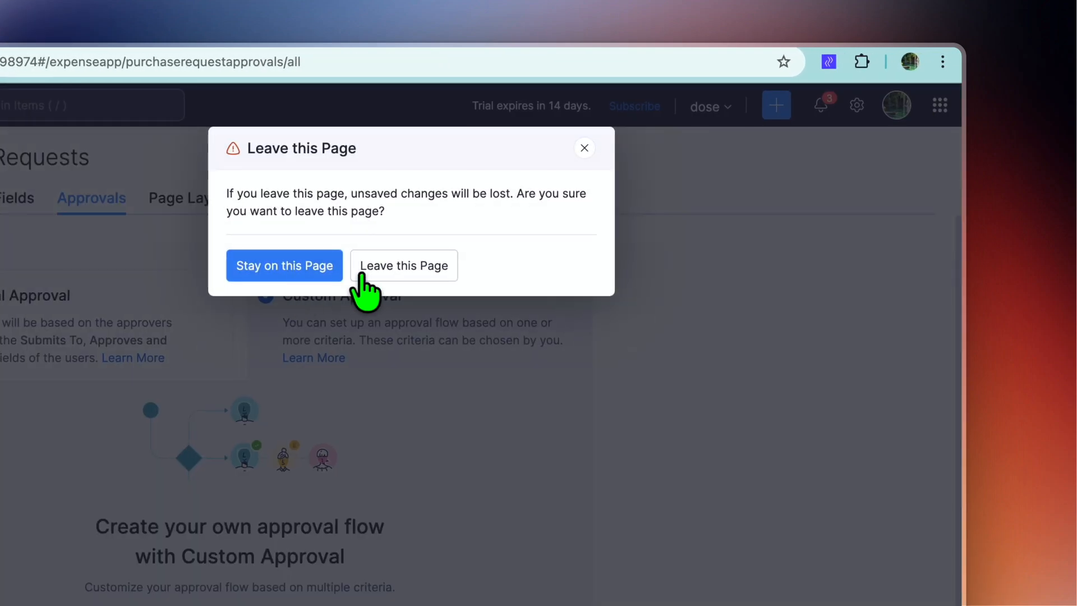
click(390, 274)
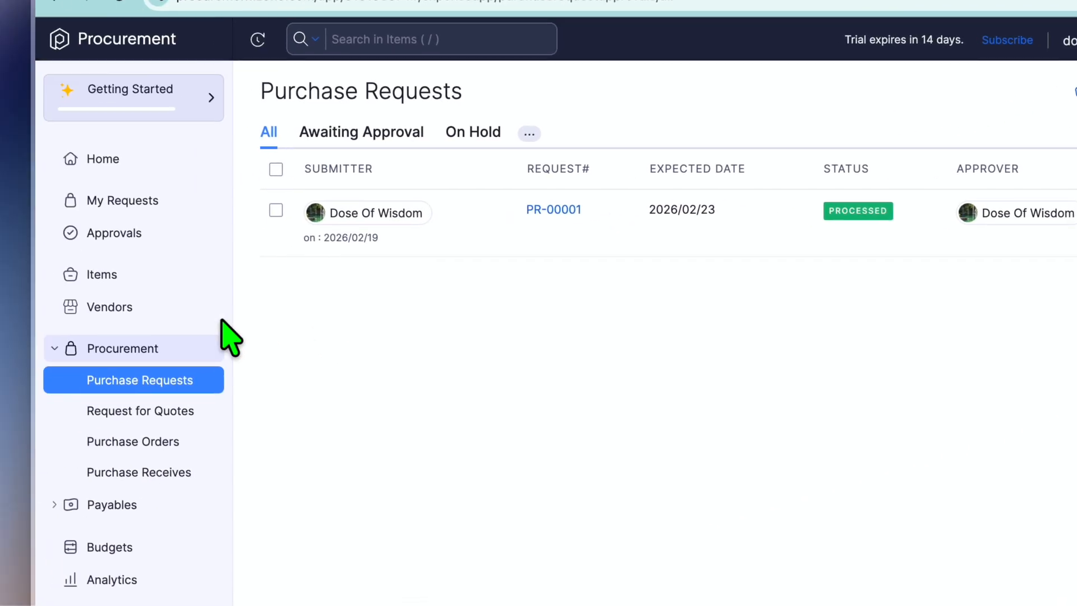
- View the list of active vendors and open the workflow actions in the organization's automation settings
click(206, 295)
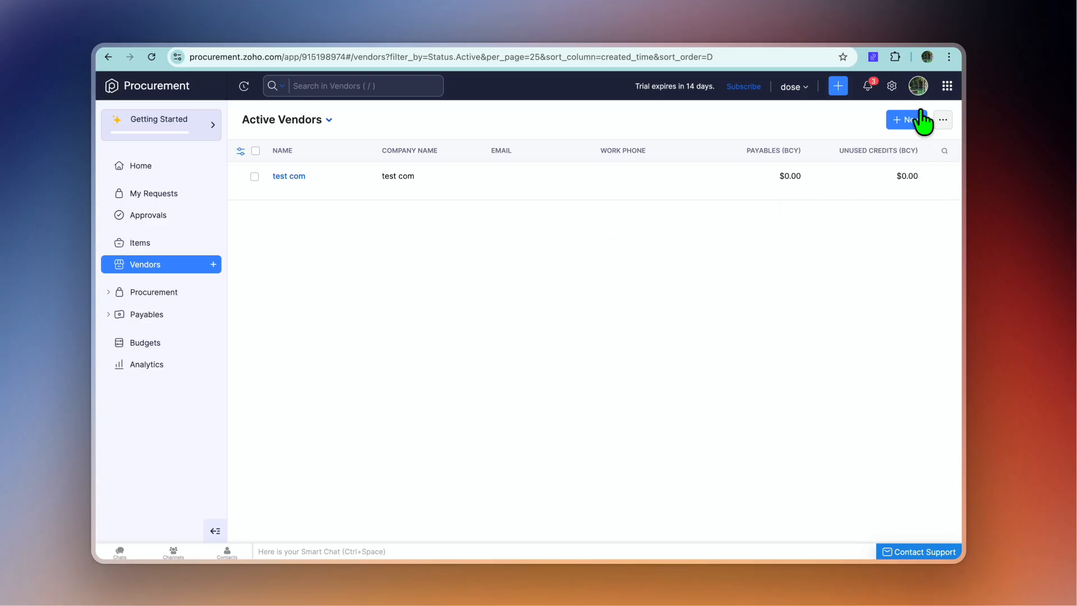
click(889, 87)
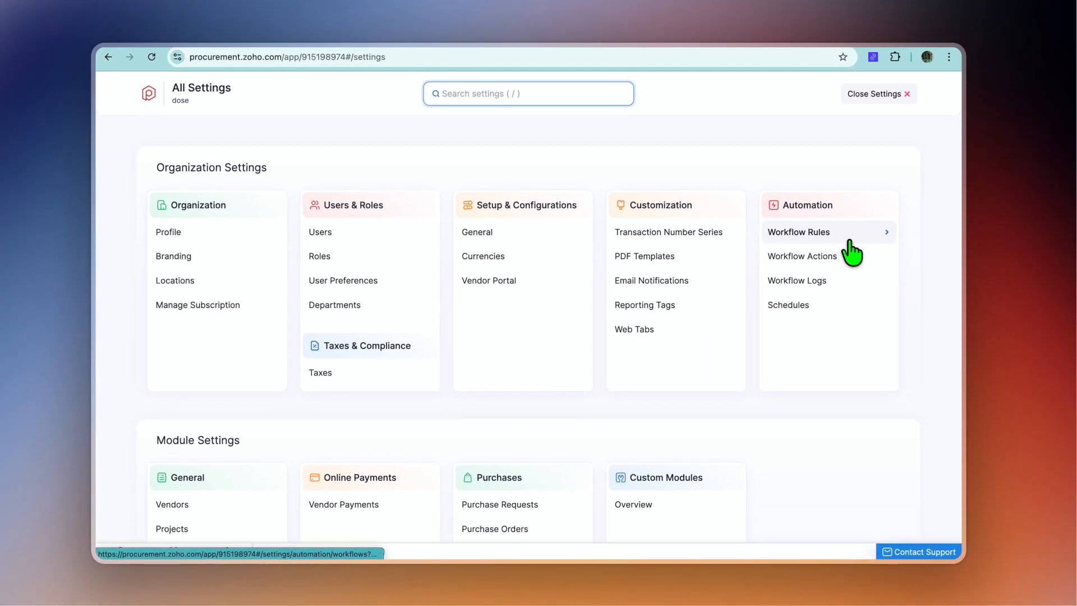
click(822, 257)
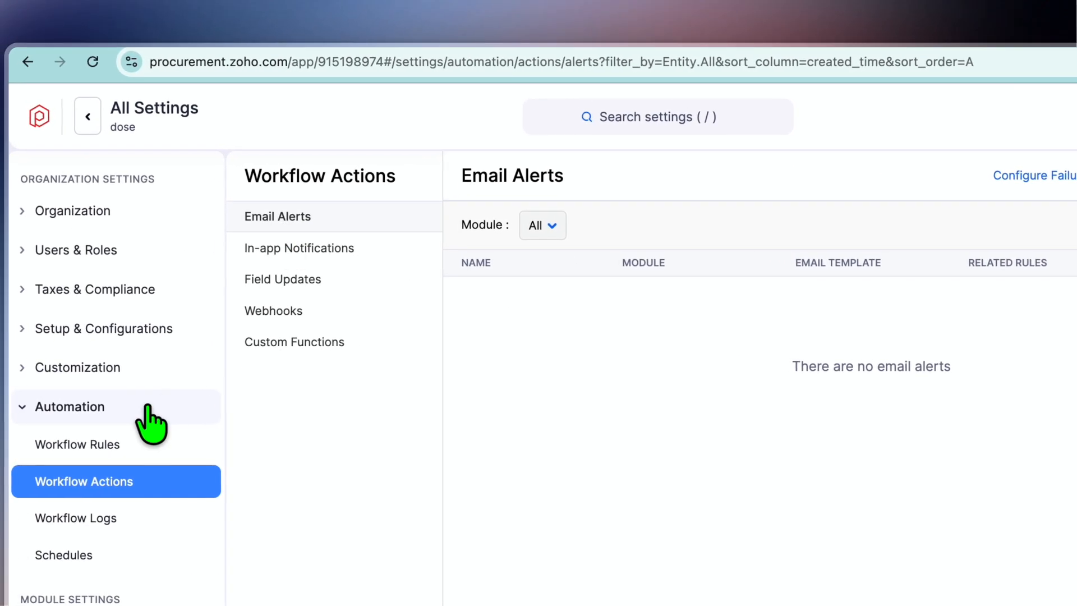
- Open the workflow rules settings, view the form for a new workflow rule, and close it without creating a rule
click(123, 443)
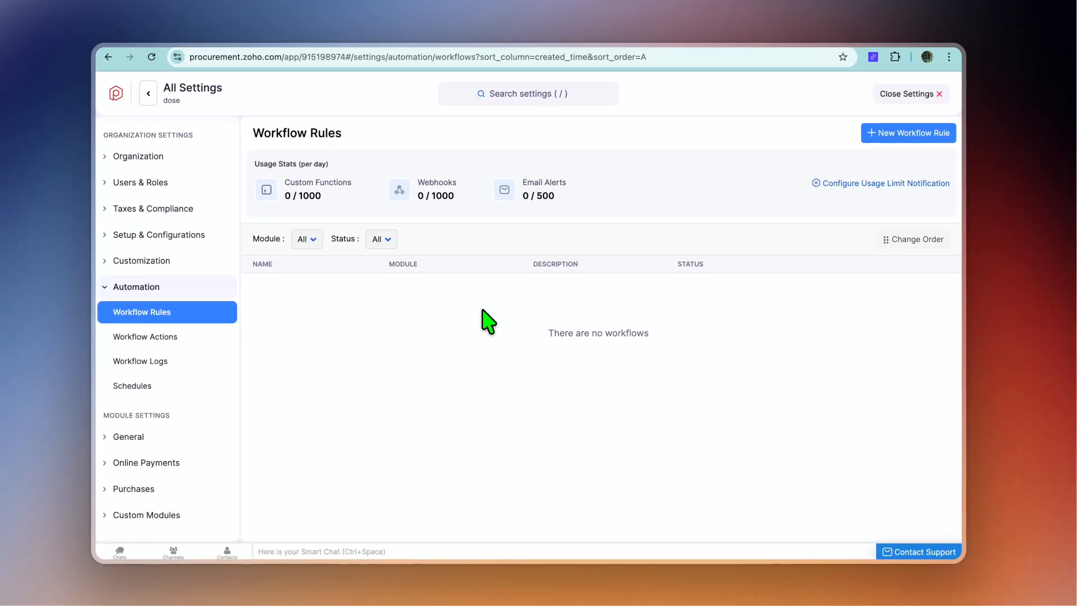
click(906, 132)
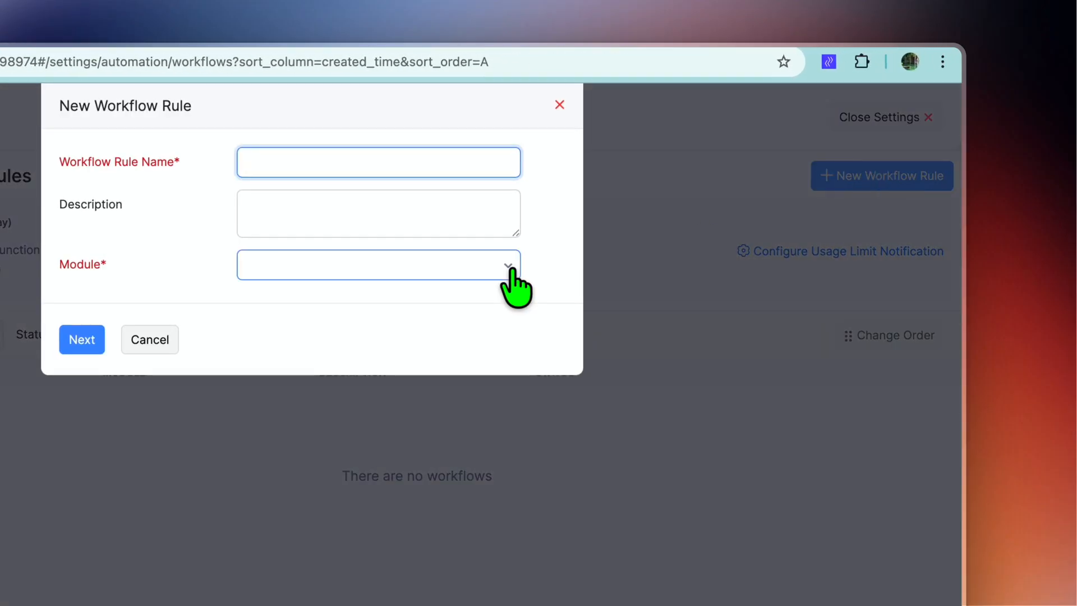
click(555, 103)
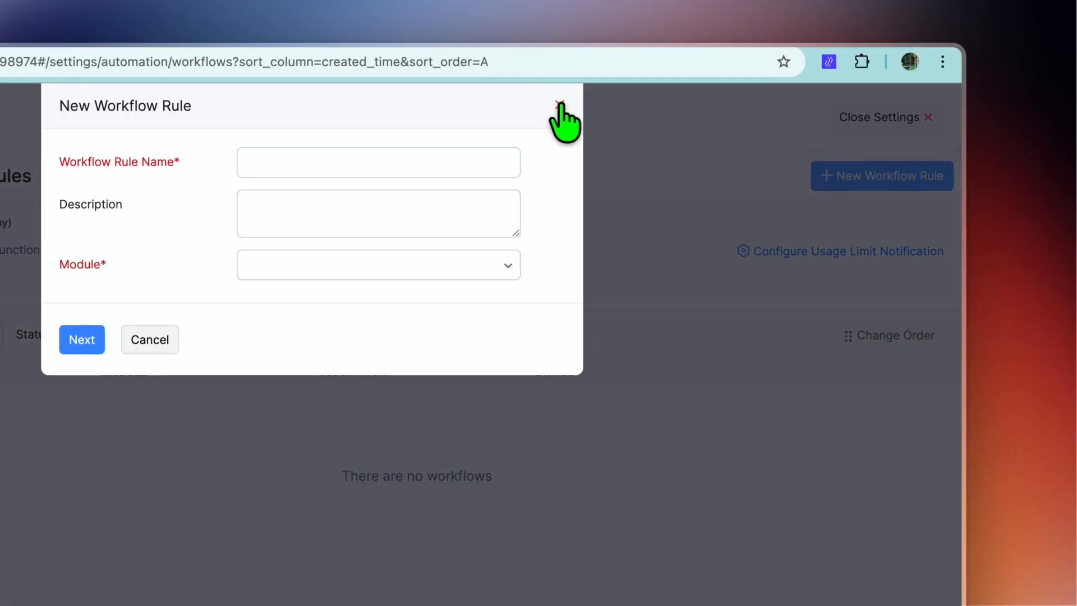
click(558, 104)
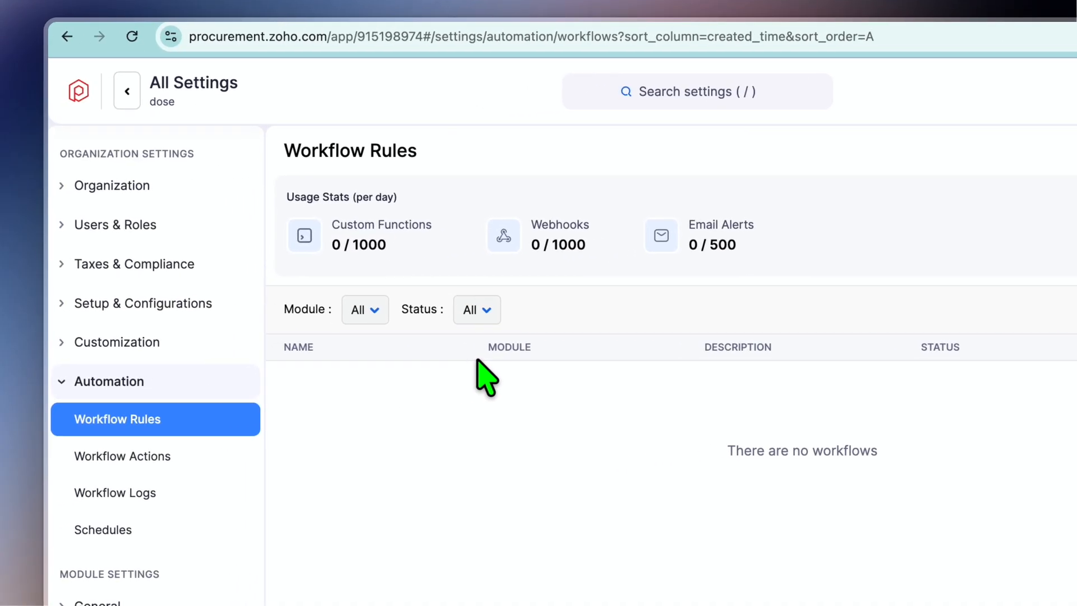